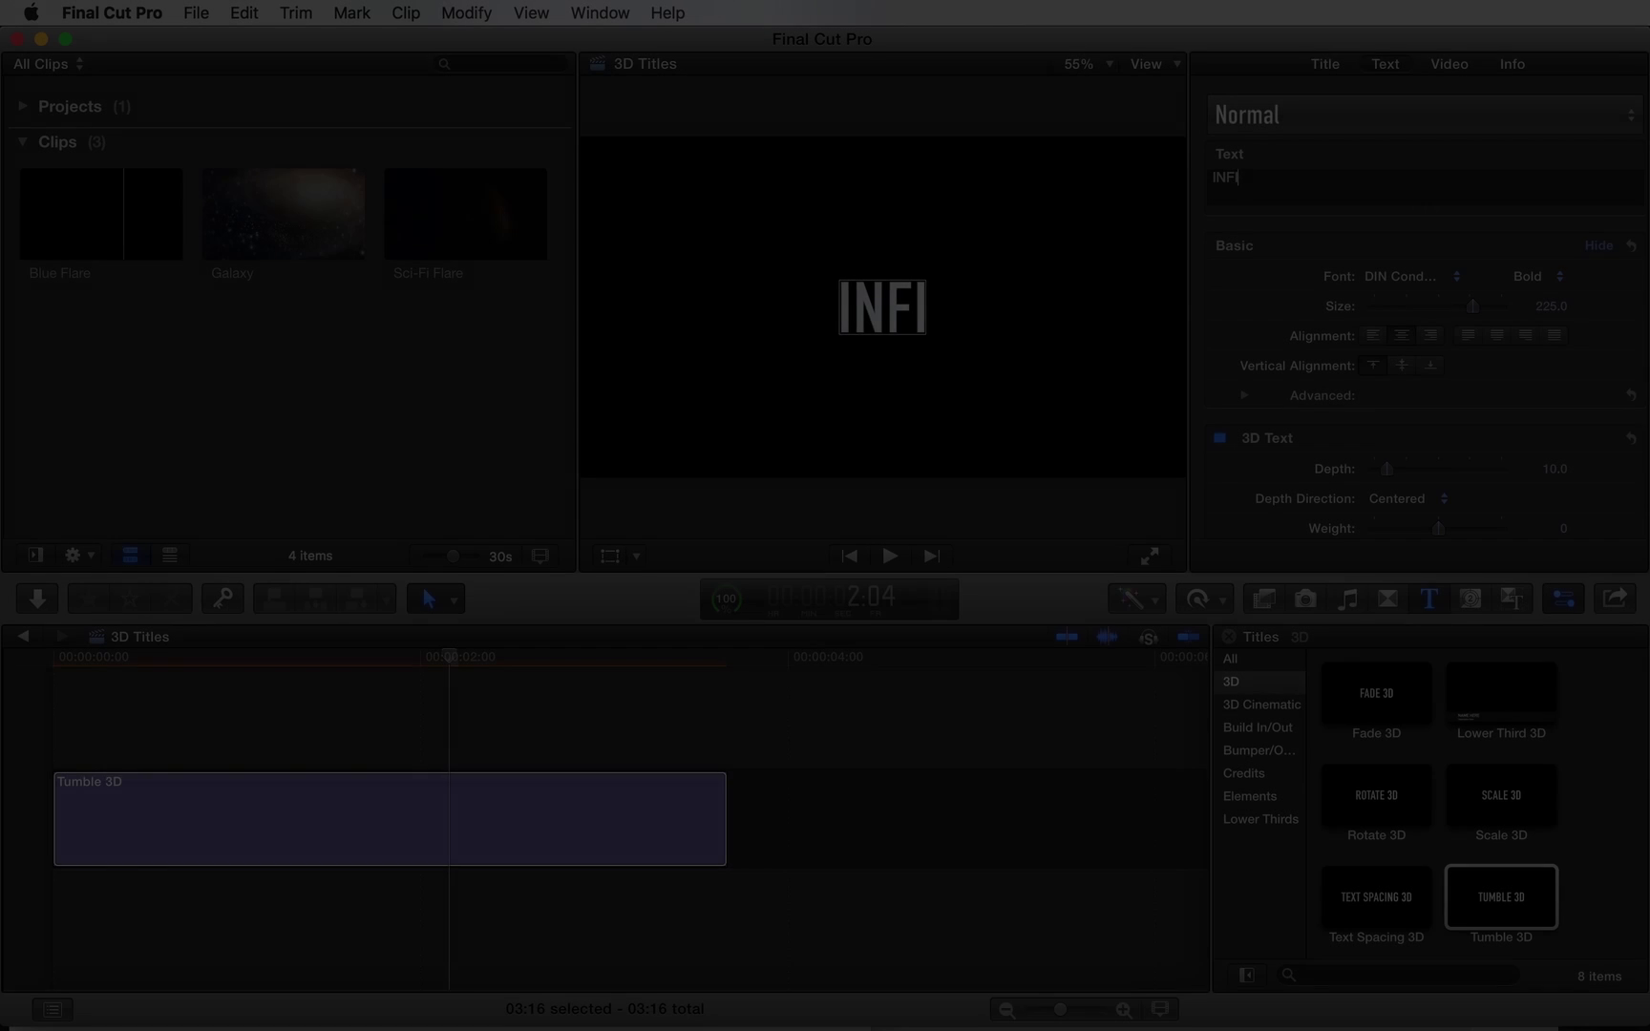
- Preview the finished result: 'NITE LOOP' text, deeper extrusion, and flare blended in Add mode
text(NITE LOOP)
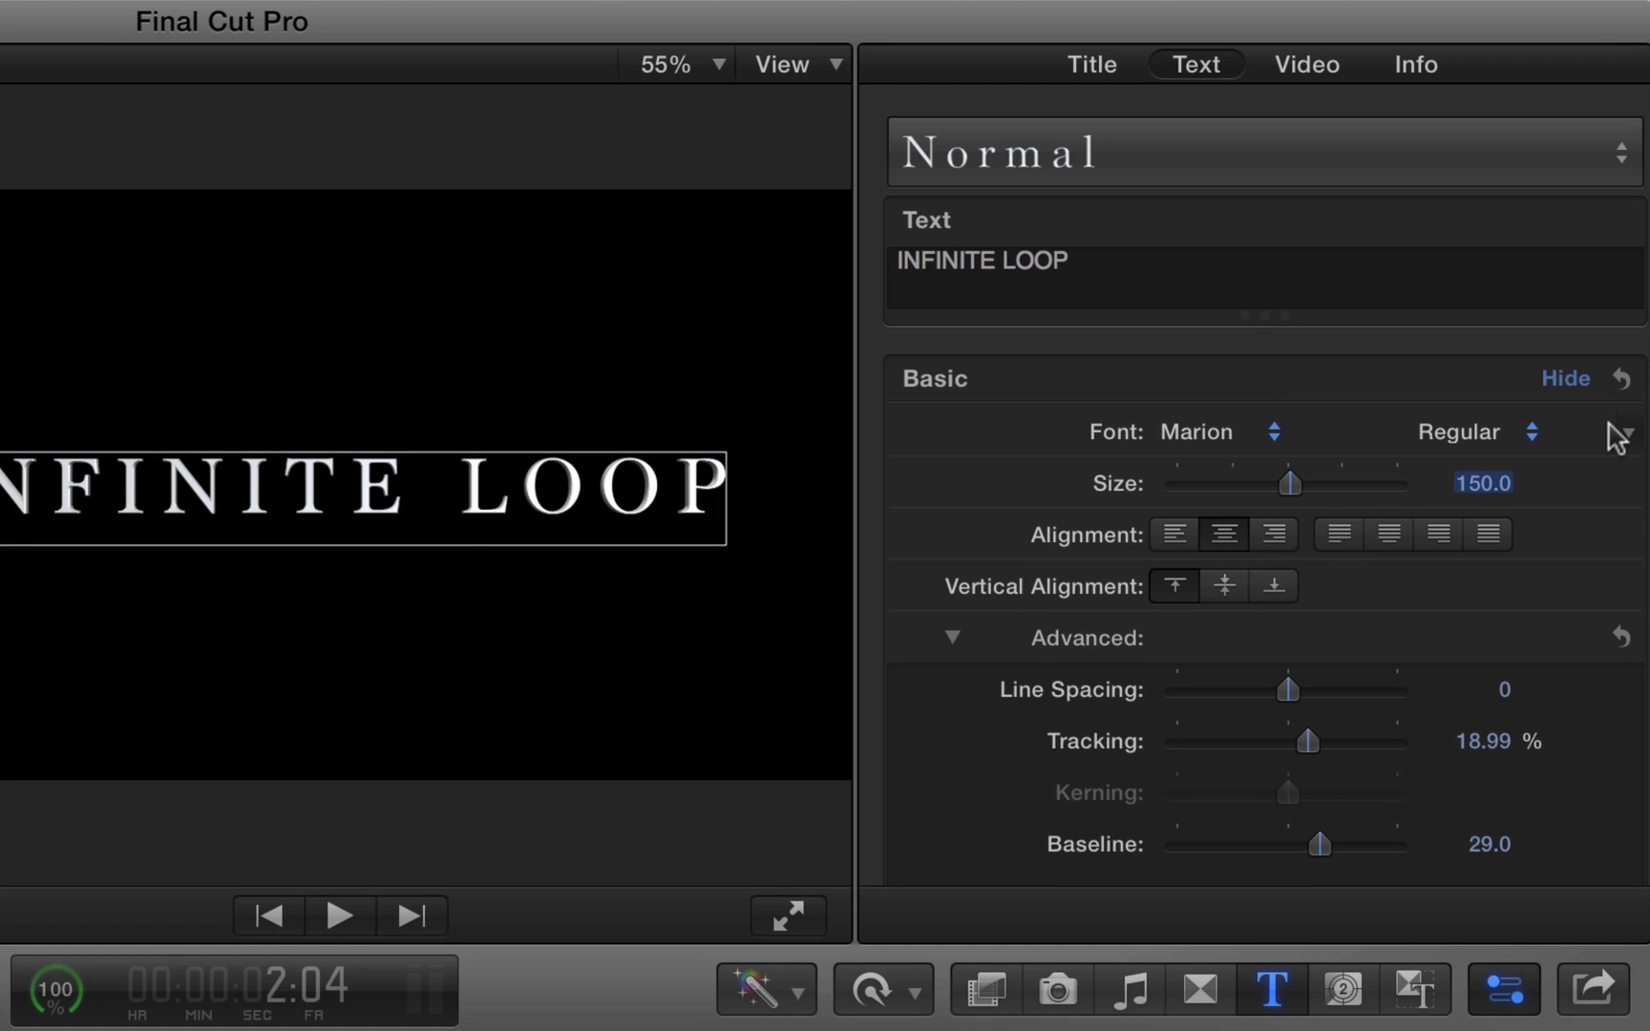
scroll(1625, 277, down, 5)
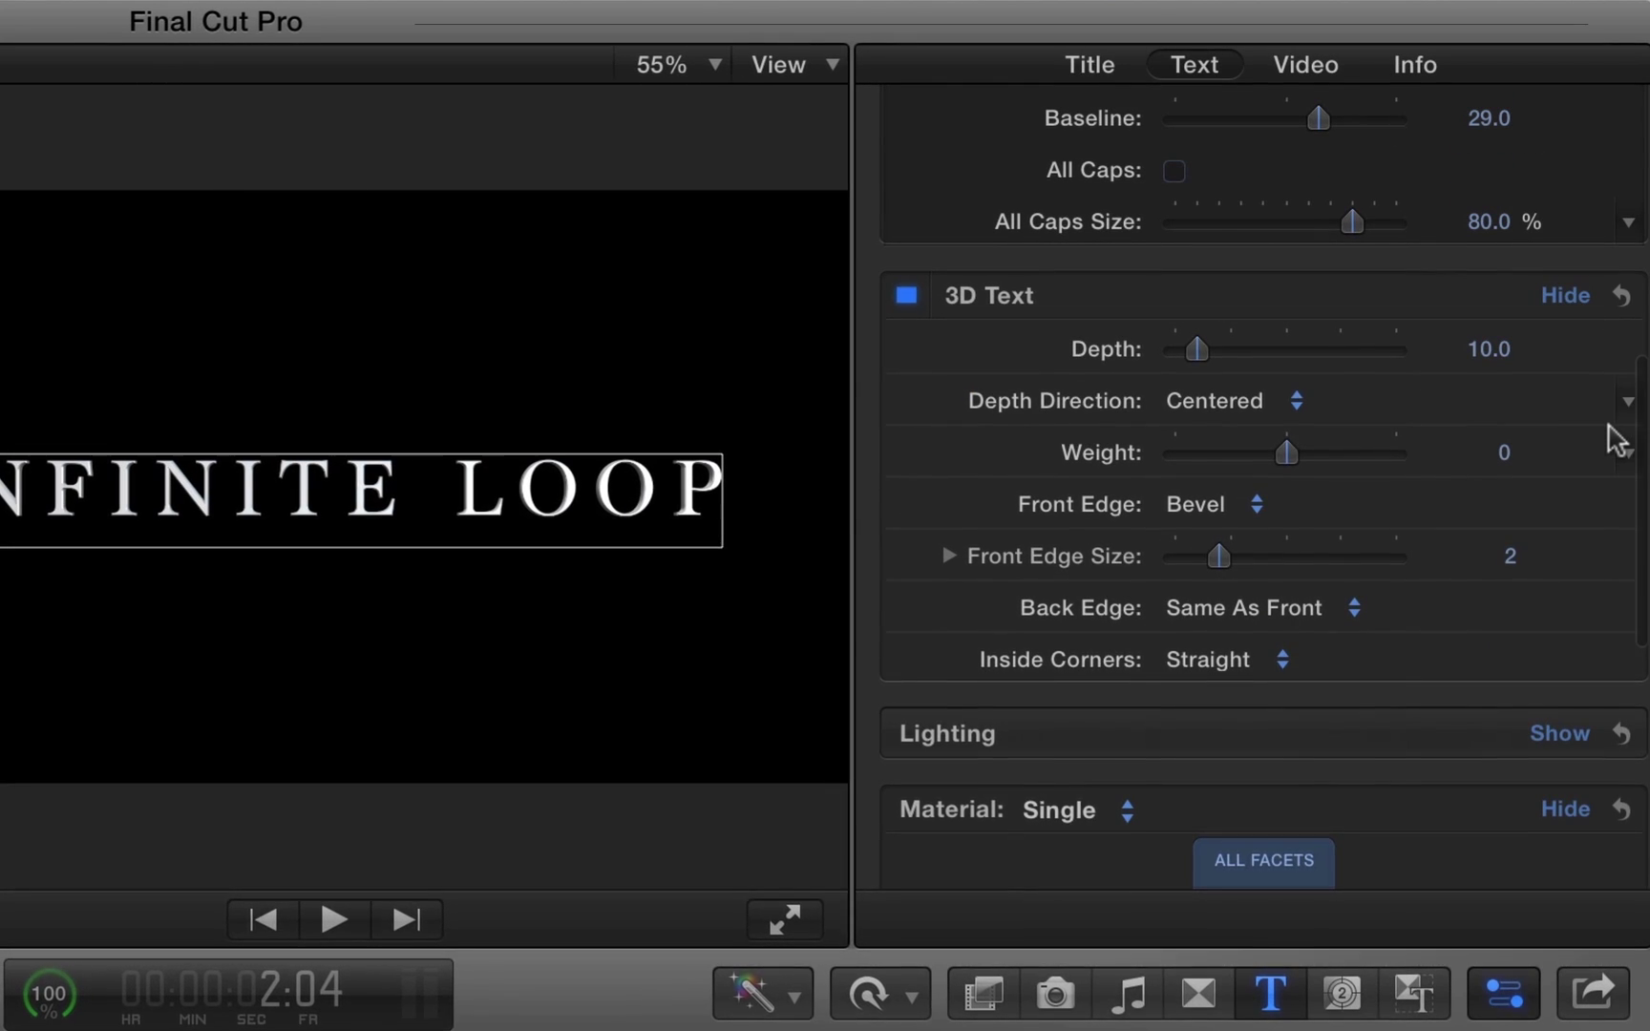
drag(1197, 358, 1204, 358)
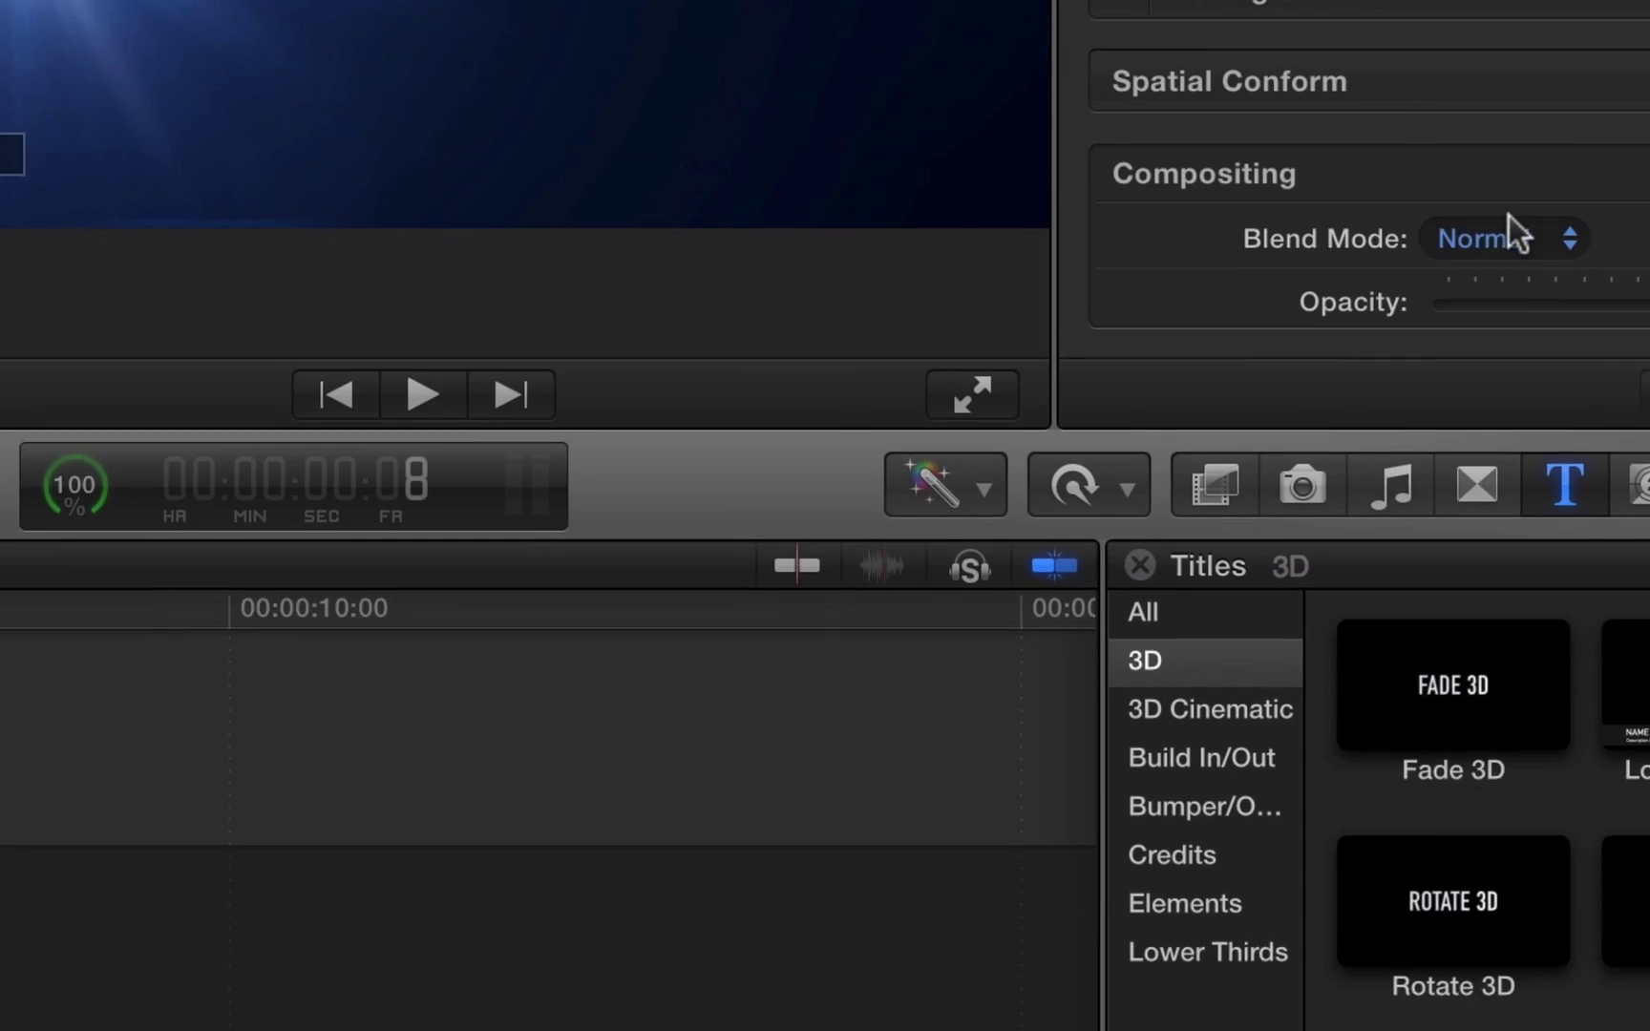
click(1505, 224)
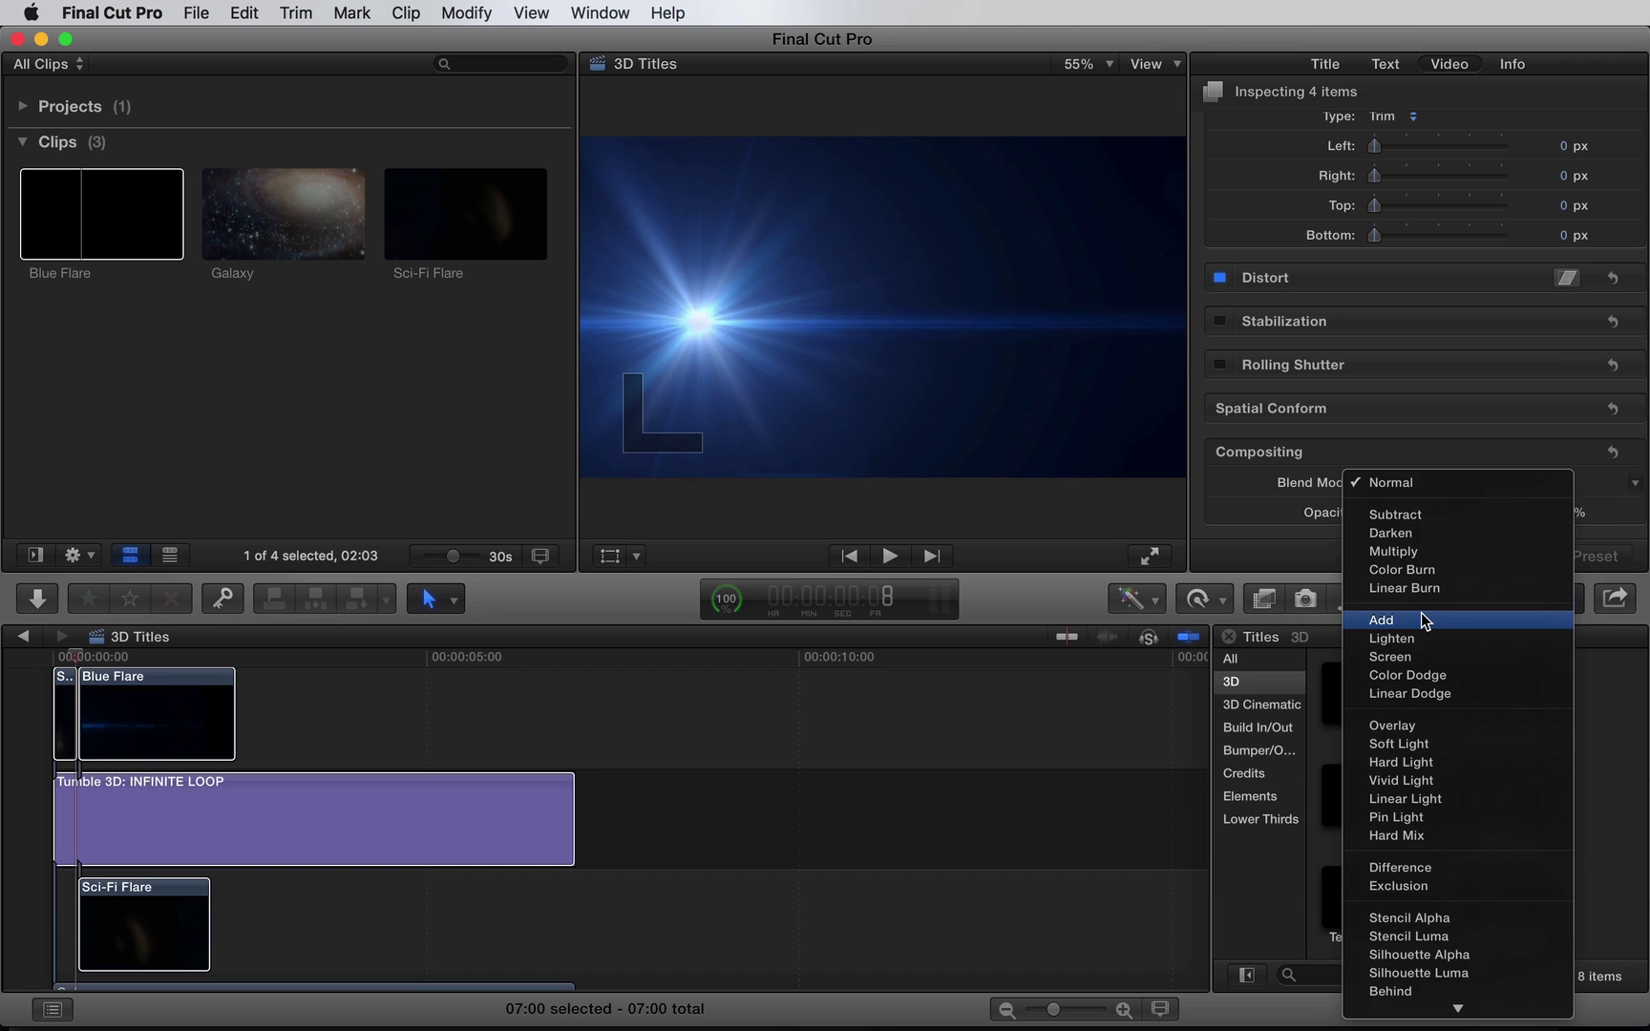
click(1241, 415)
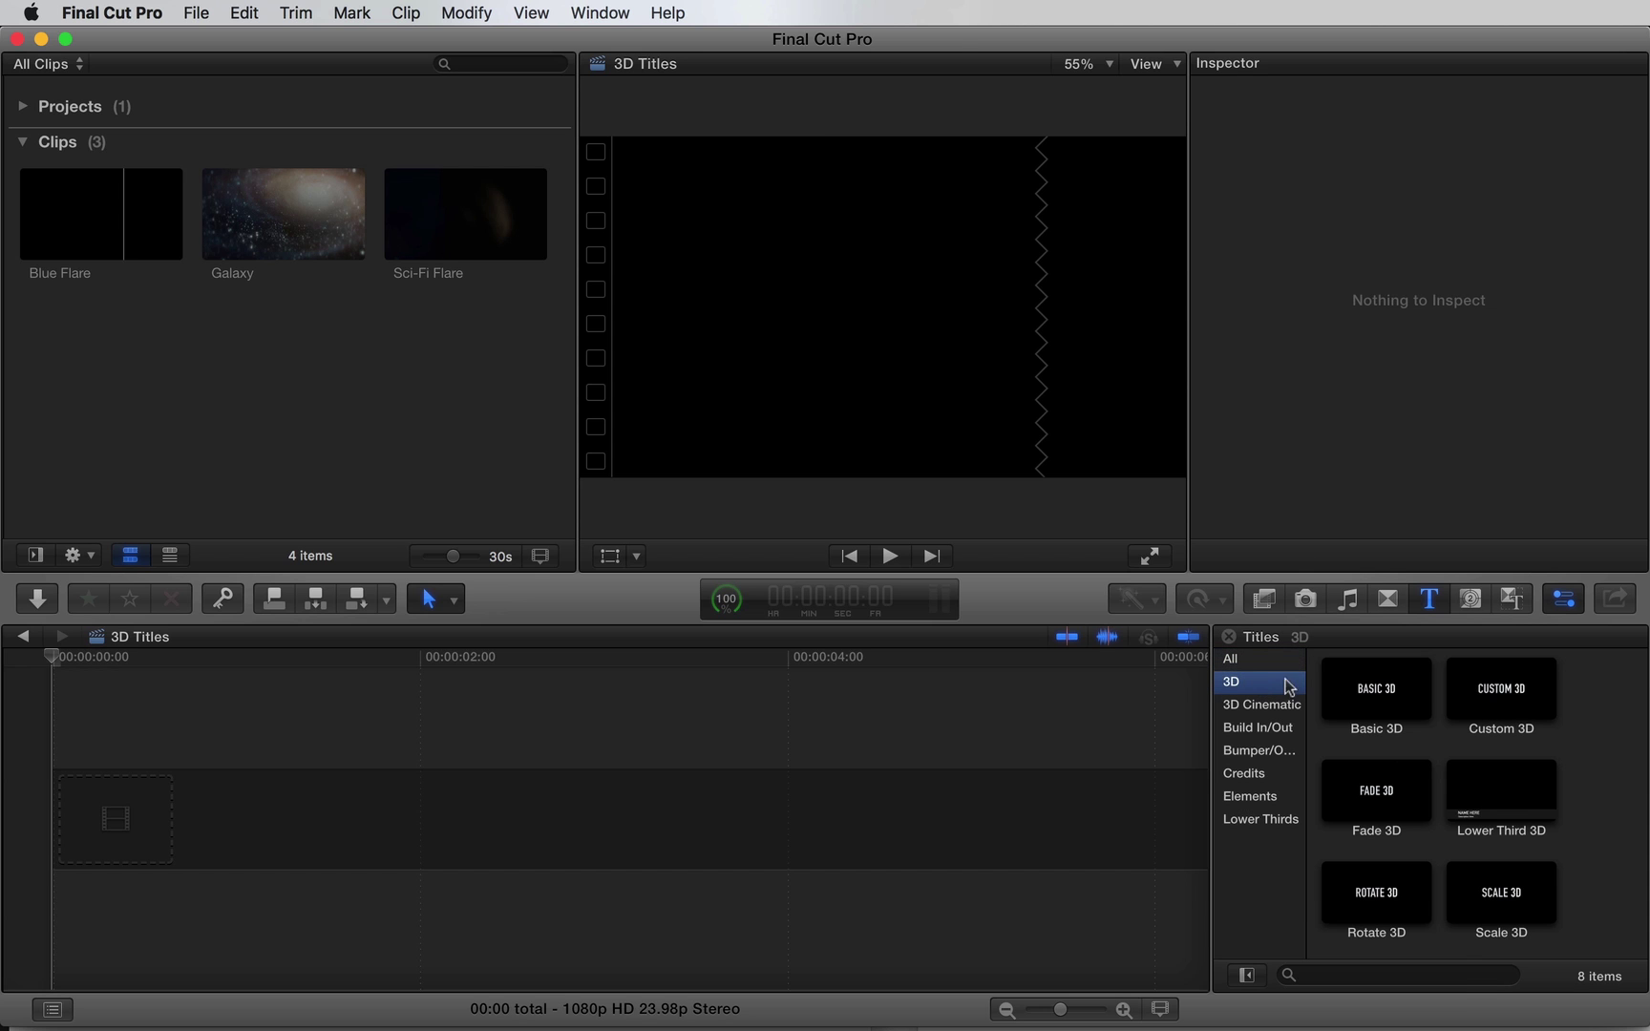
- Place the Tumble 3D title at the timeline's start, accepting the default project video settings
scroll(1491, 840, down, 3)
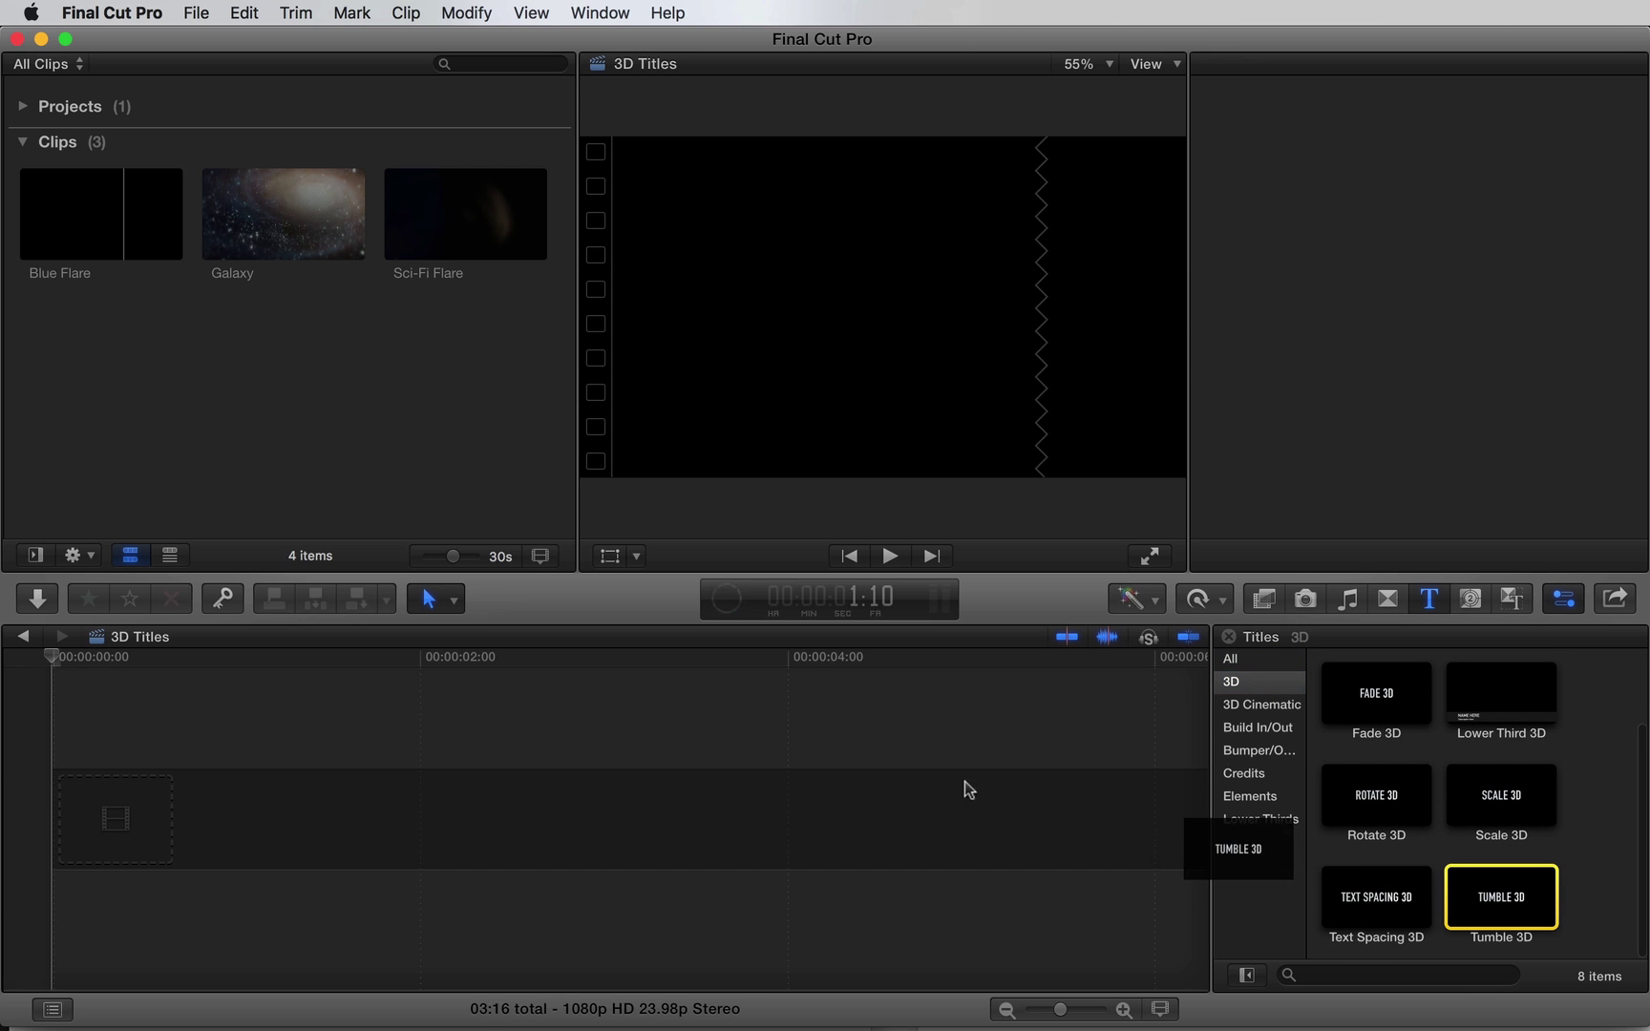
drag(969, 790, 723, 802)
key(Return)
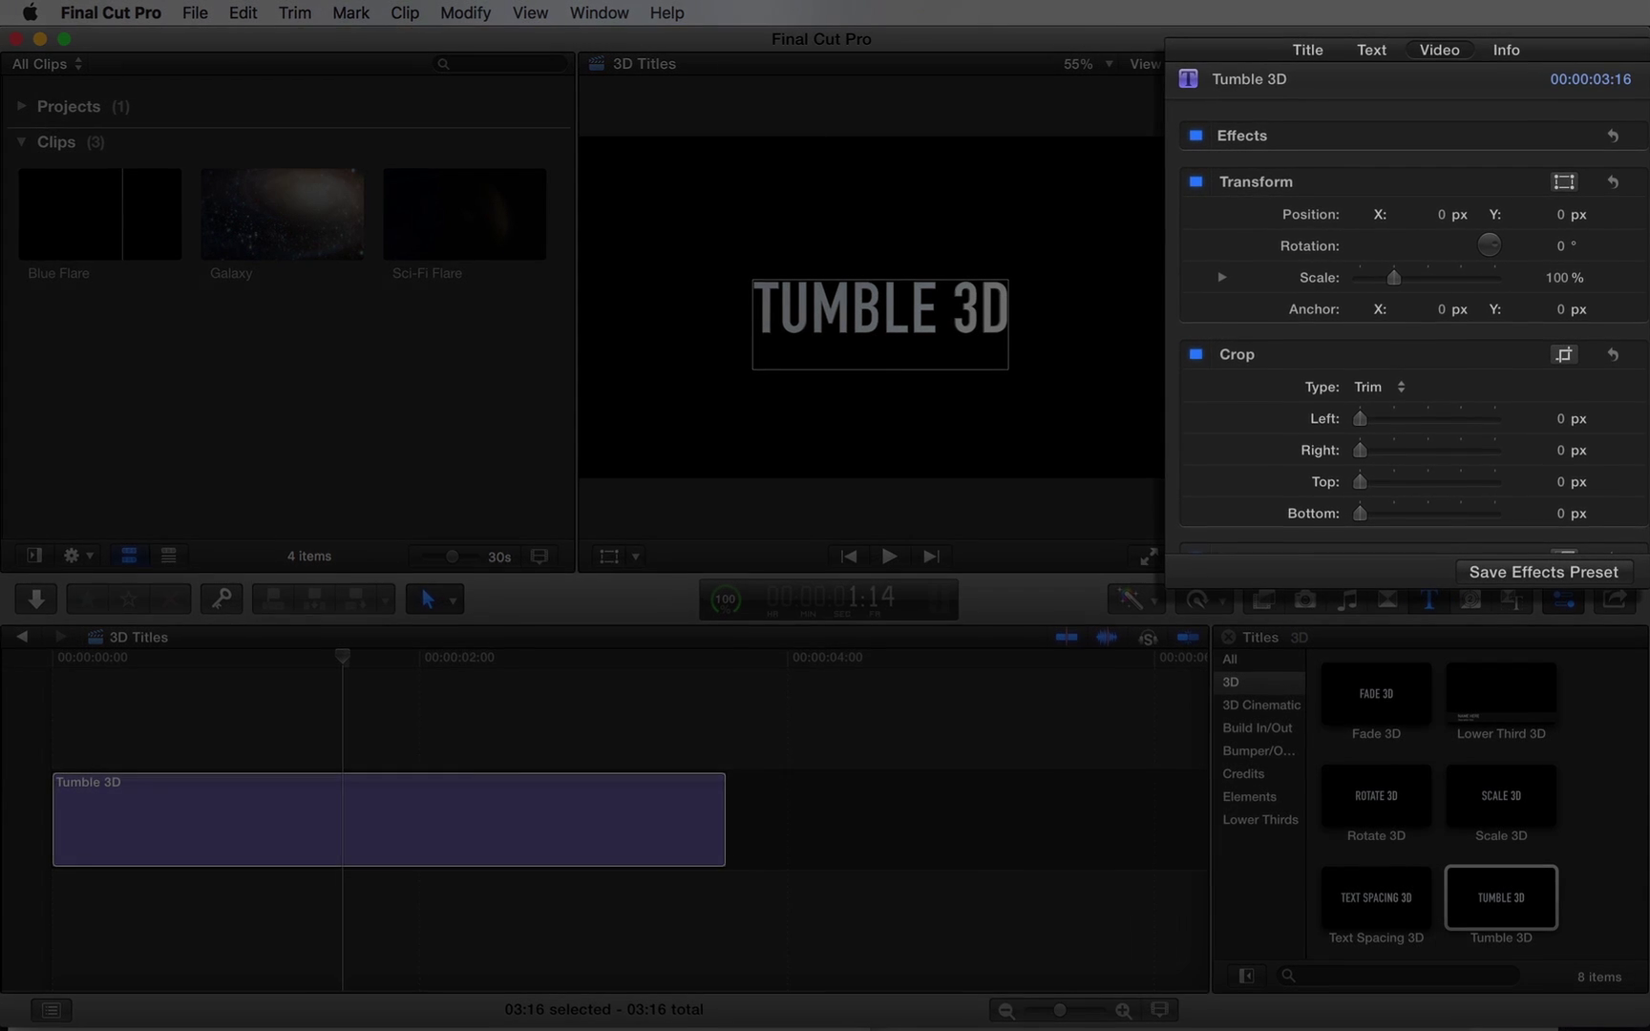
- In the Text inspector, change the INFINITE LOOP title's font to Marion Regular
click(1370, 48)
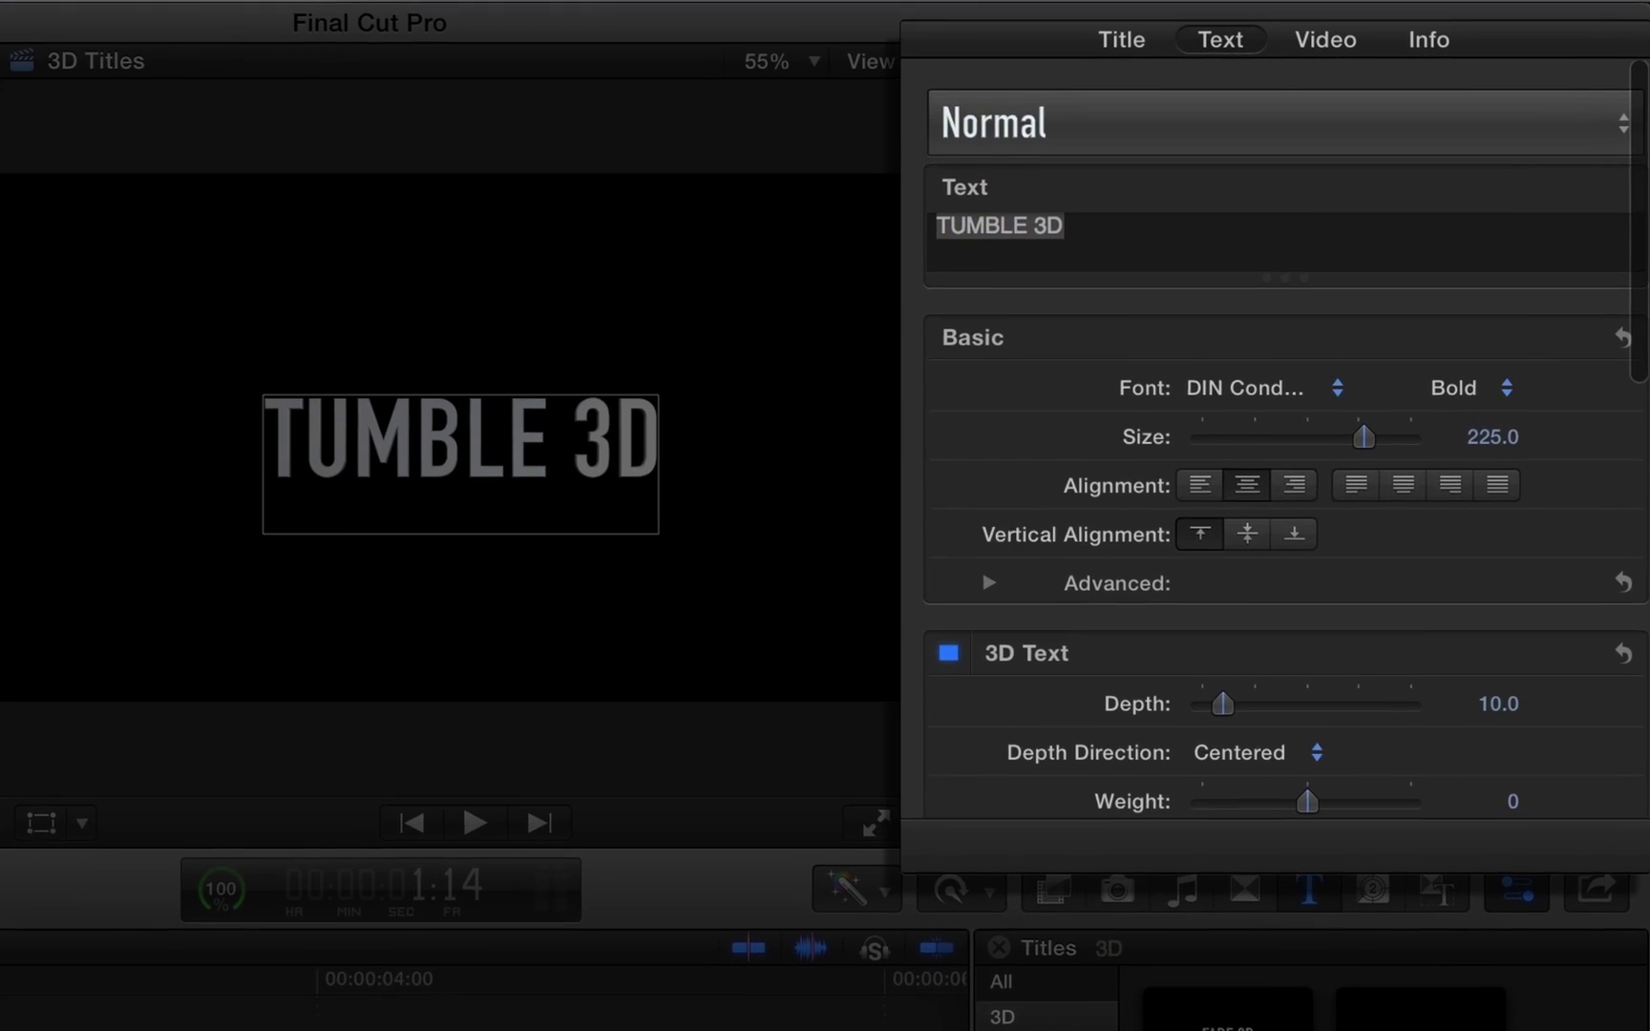
scroll(1384, 430, down, 5)
scroll(1275, 447, down, 10)
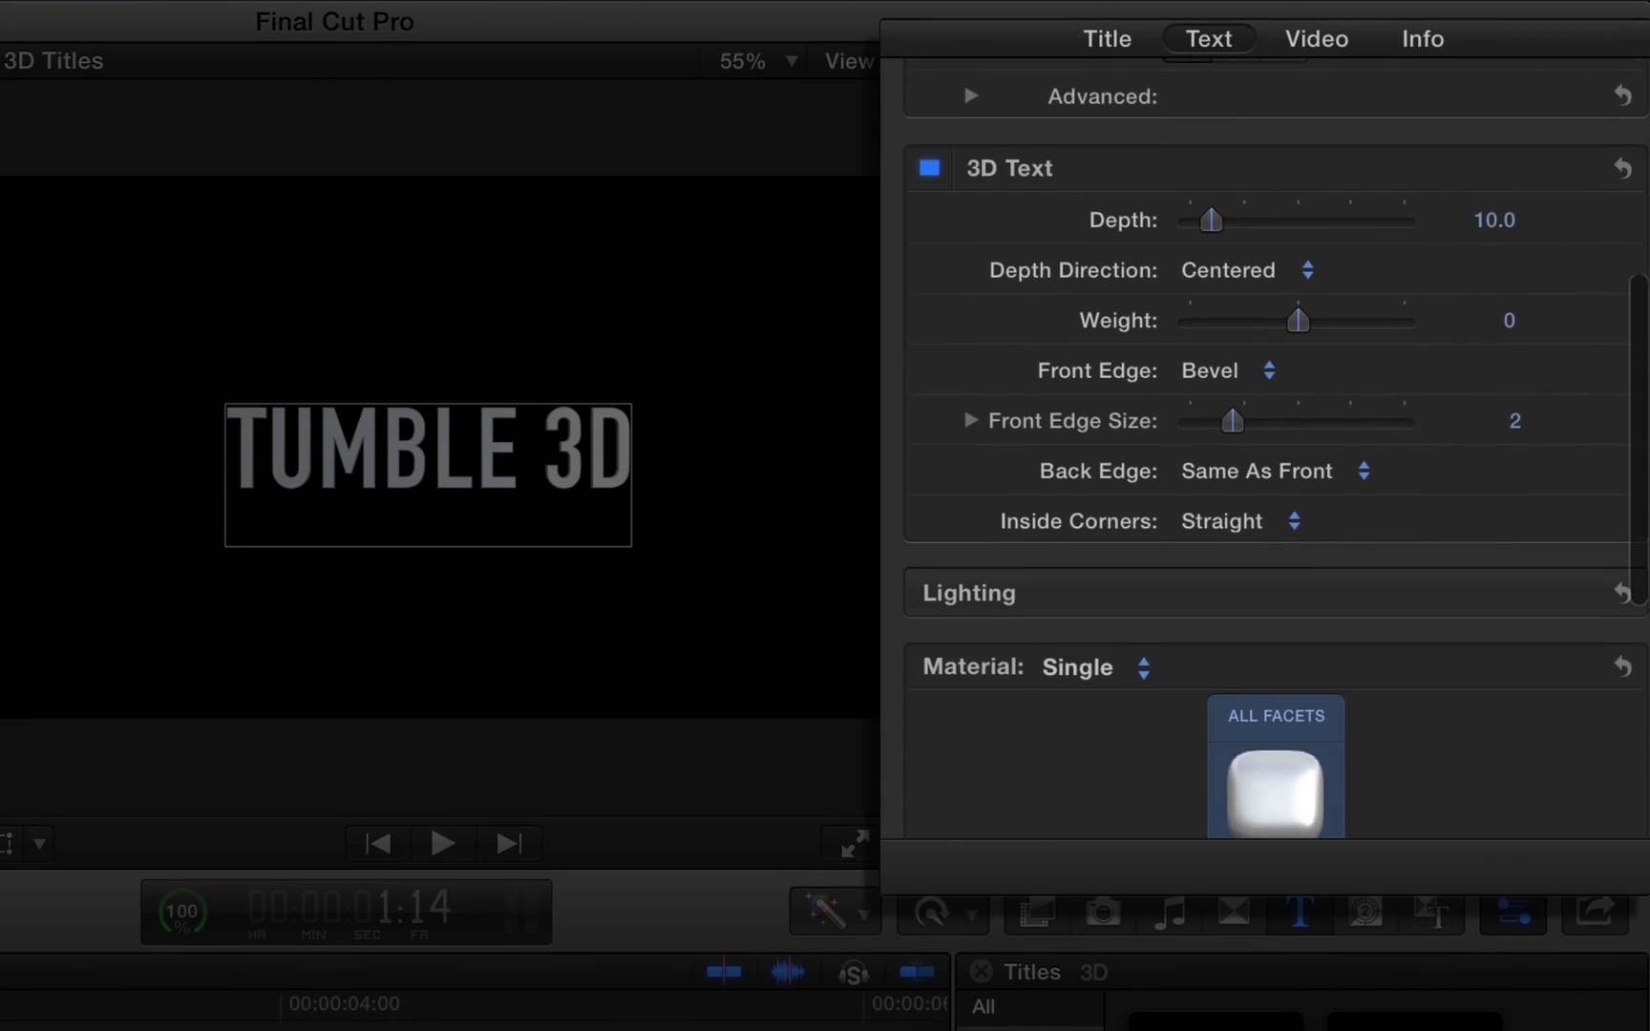
scroll(1276, 447, down, 2)
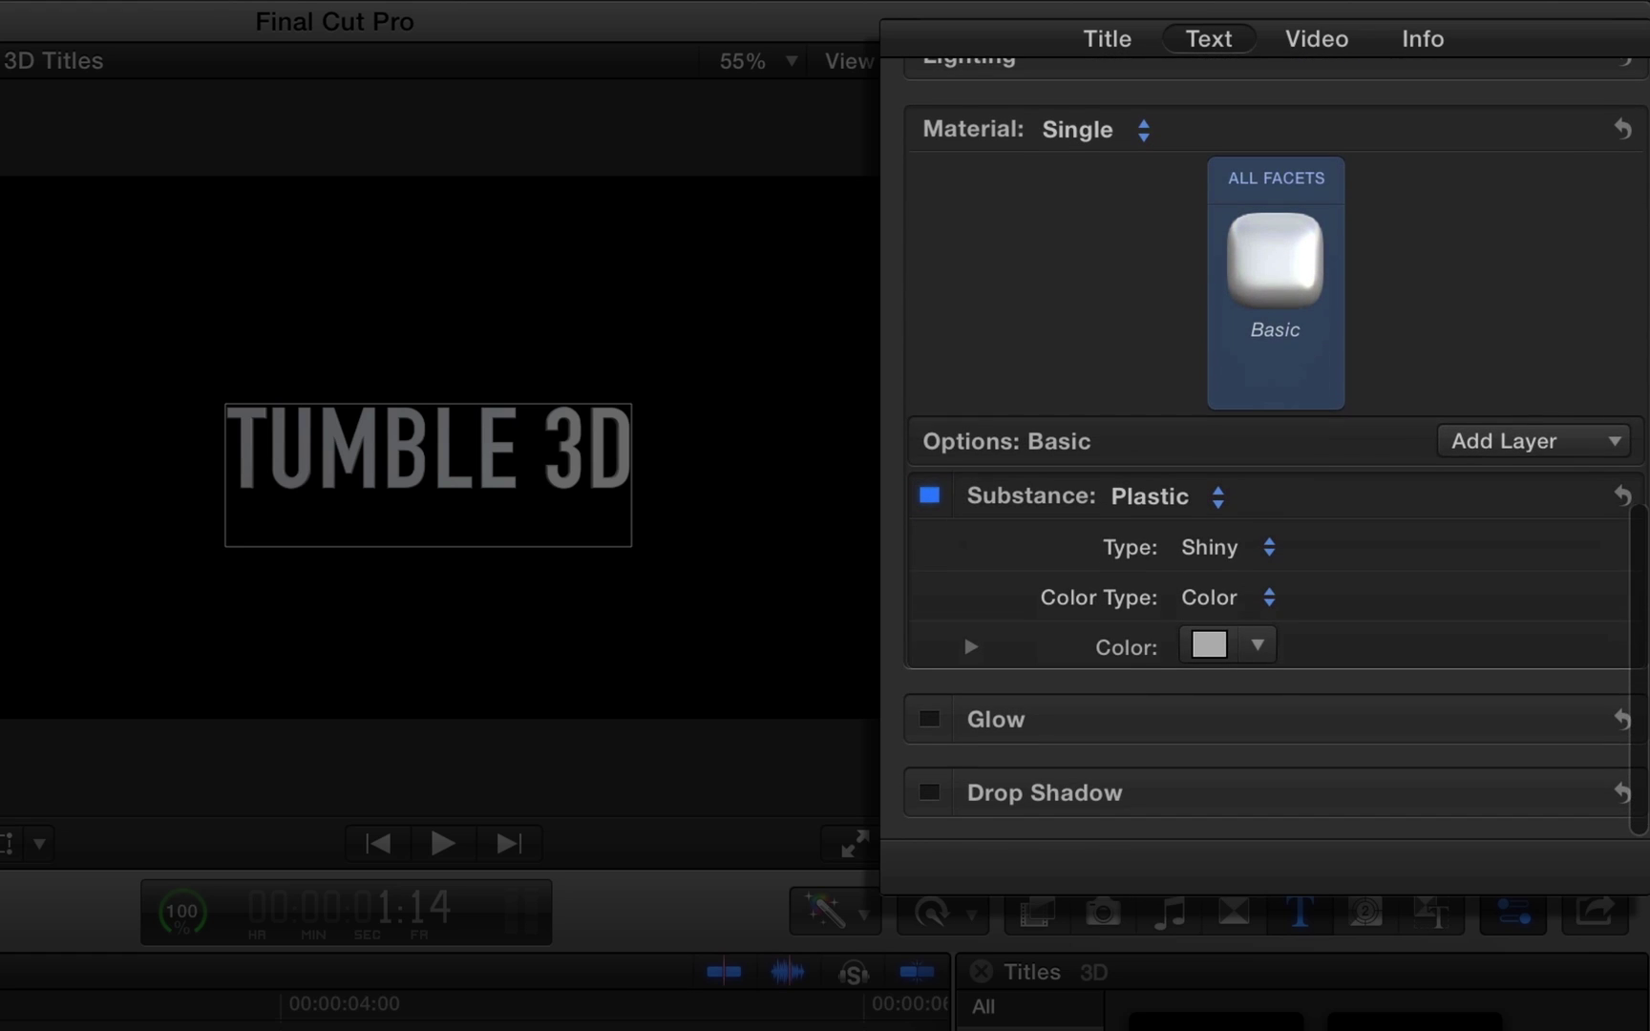
scroll(1275, 447, up, 15)
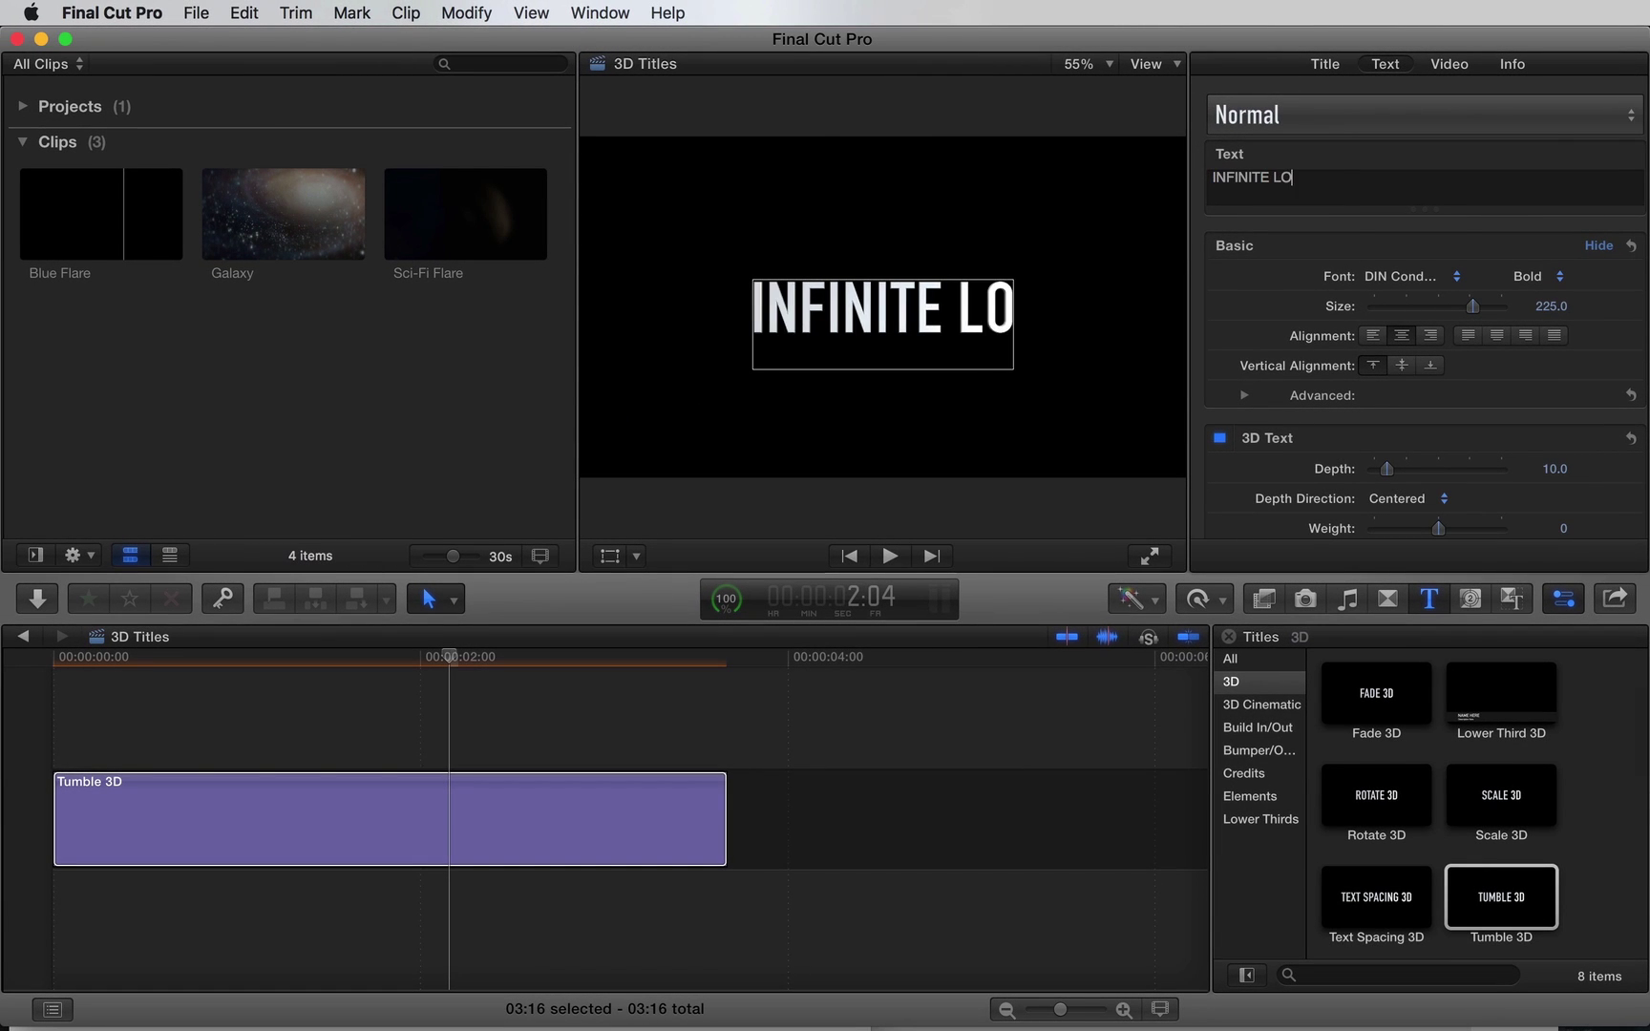
click(1454, 278)
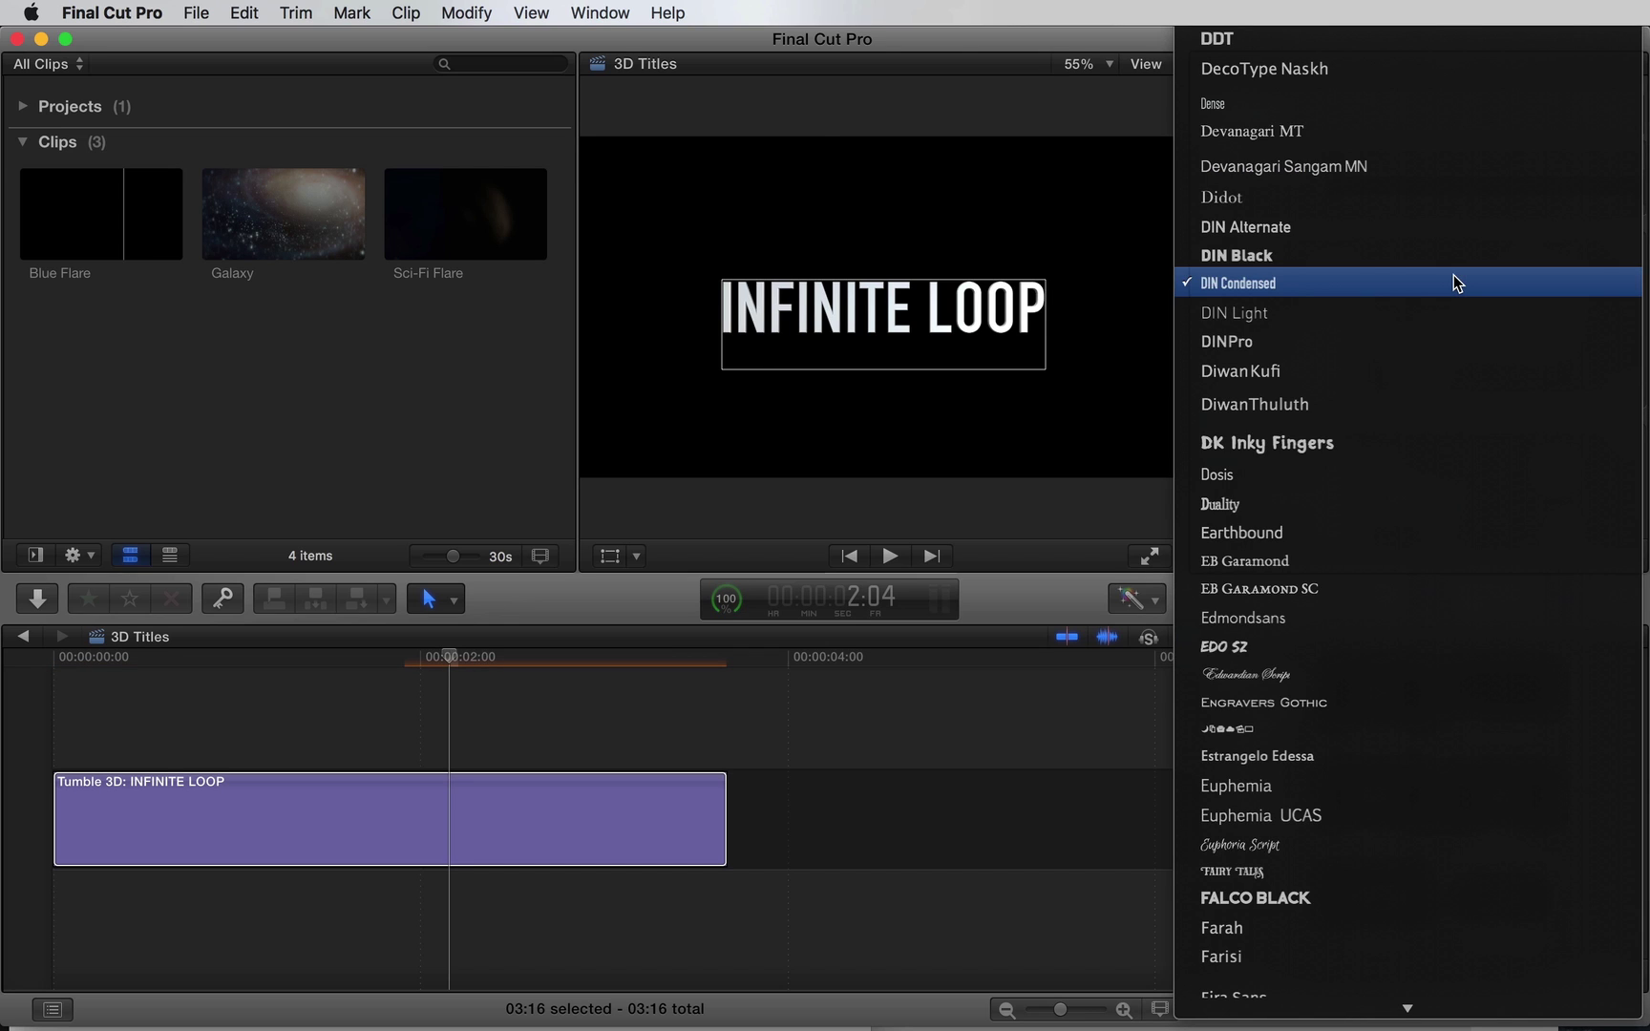
scroll(1407, 837, down, 15)
click(1408, 836)
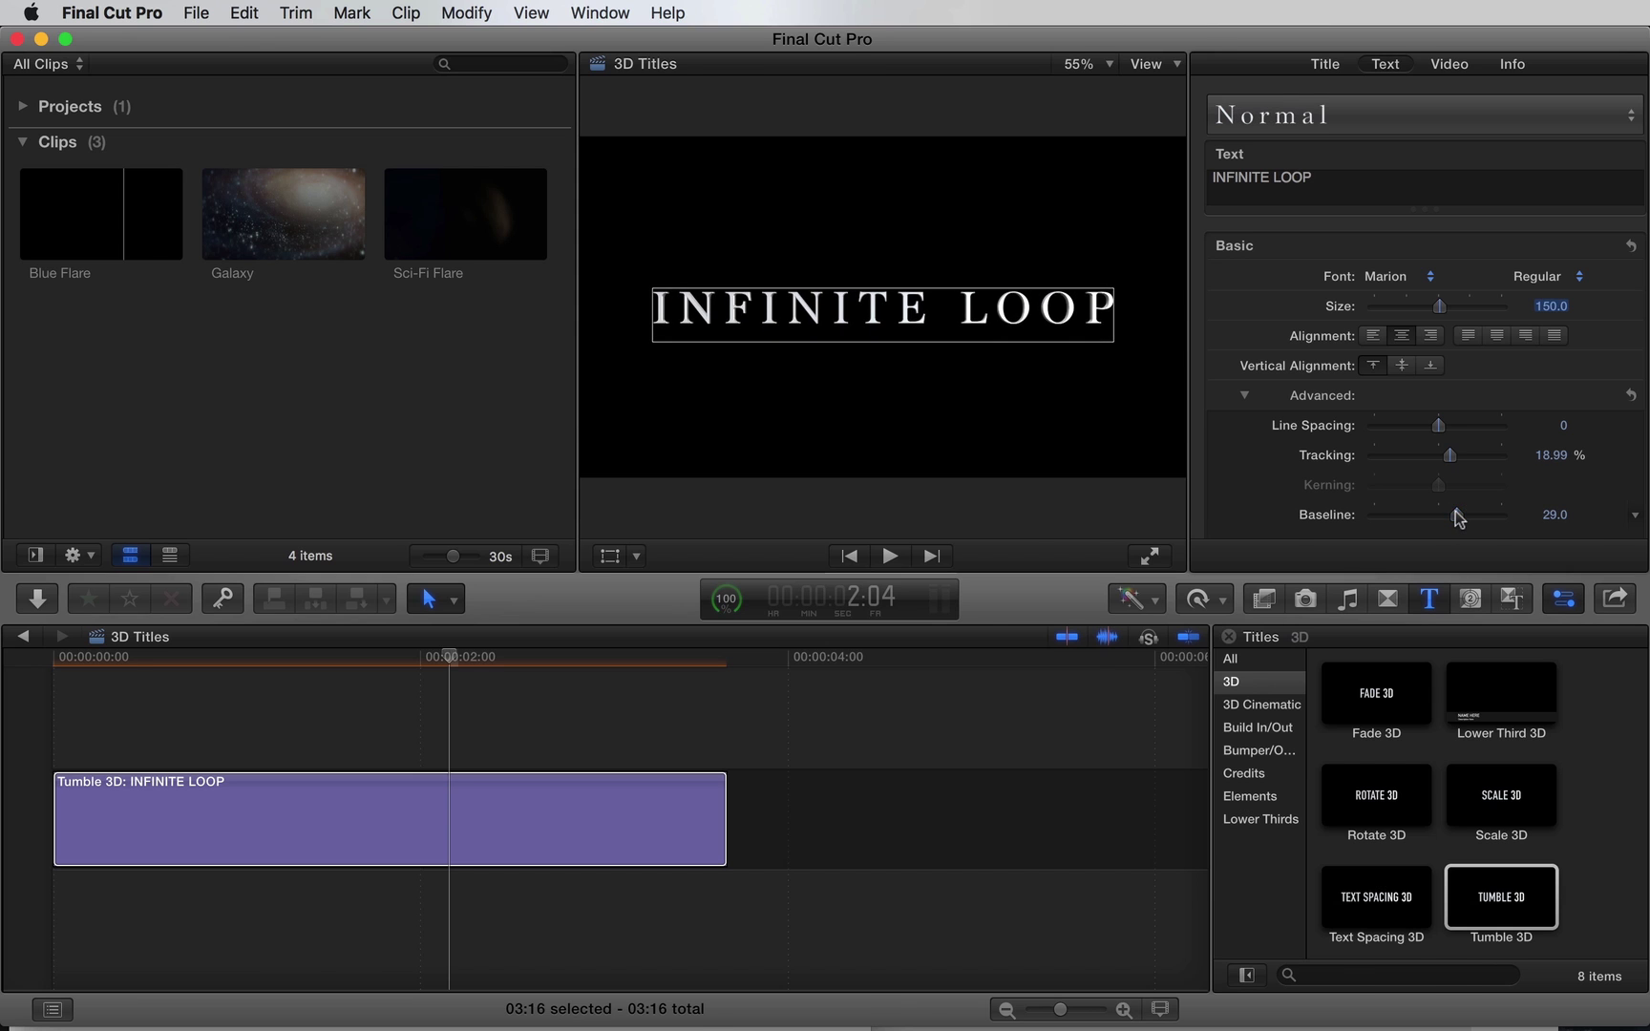
- Extrude the title to depth 39 with a Round front edge of size 3.31
scroll(1625, 272, down, 8)
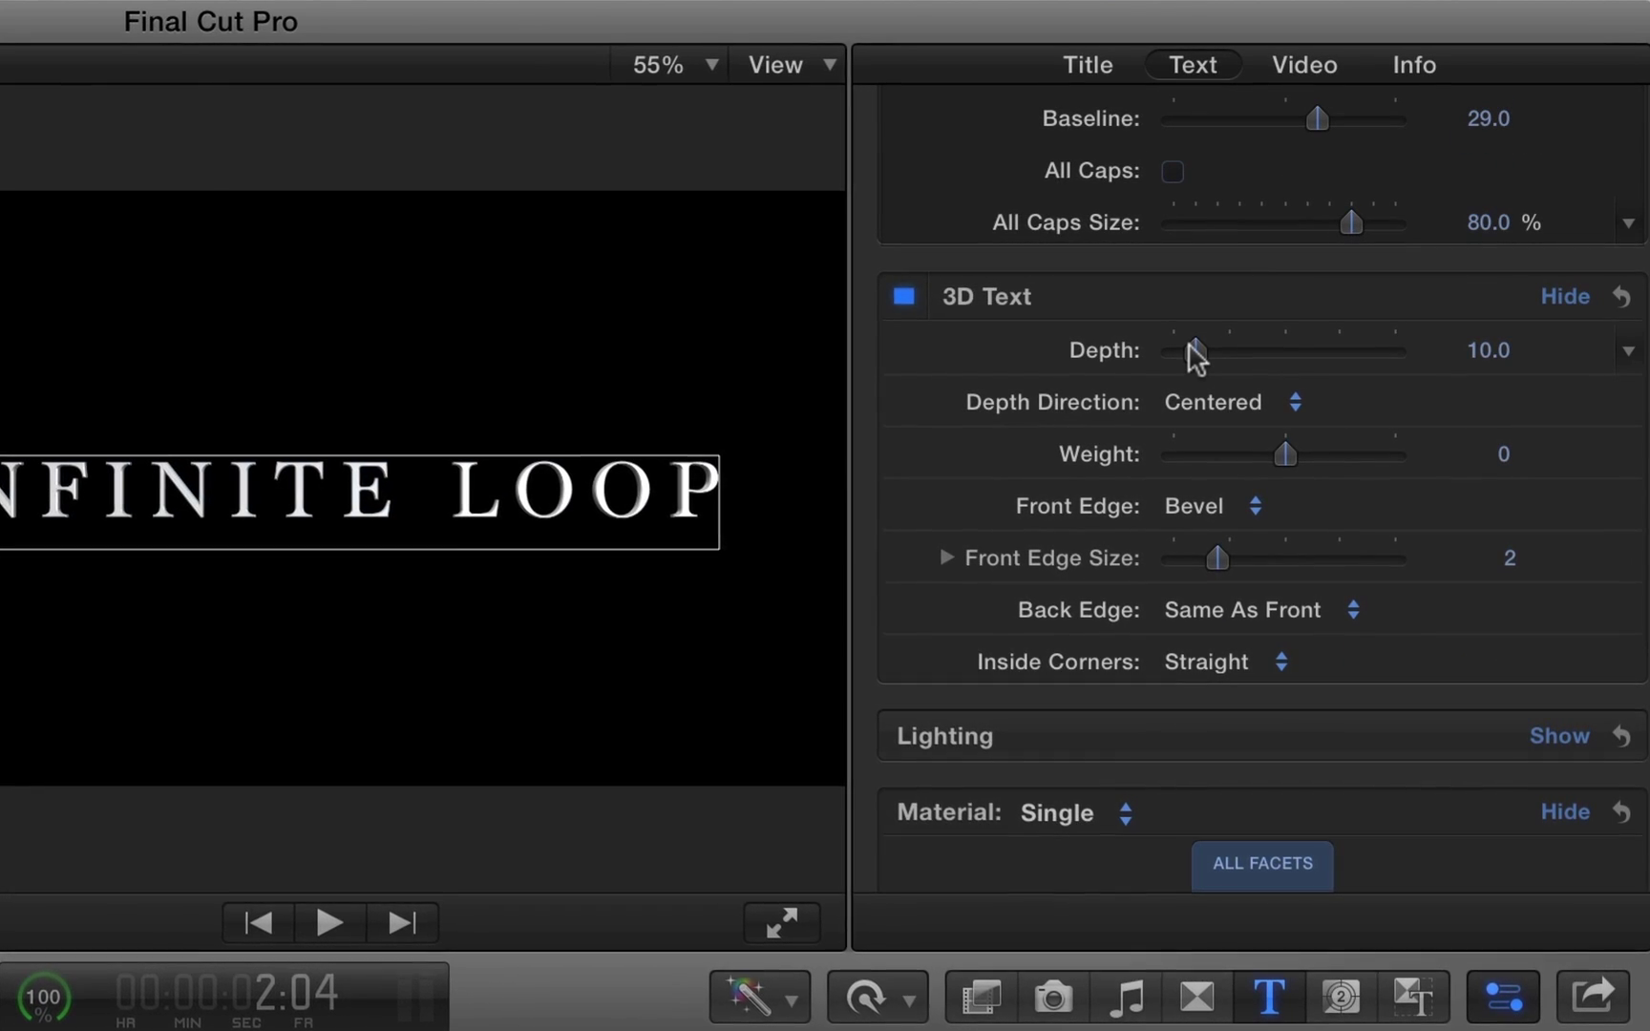
drag(1196, 358, 1251, 361)
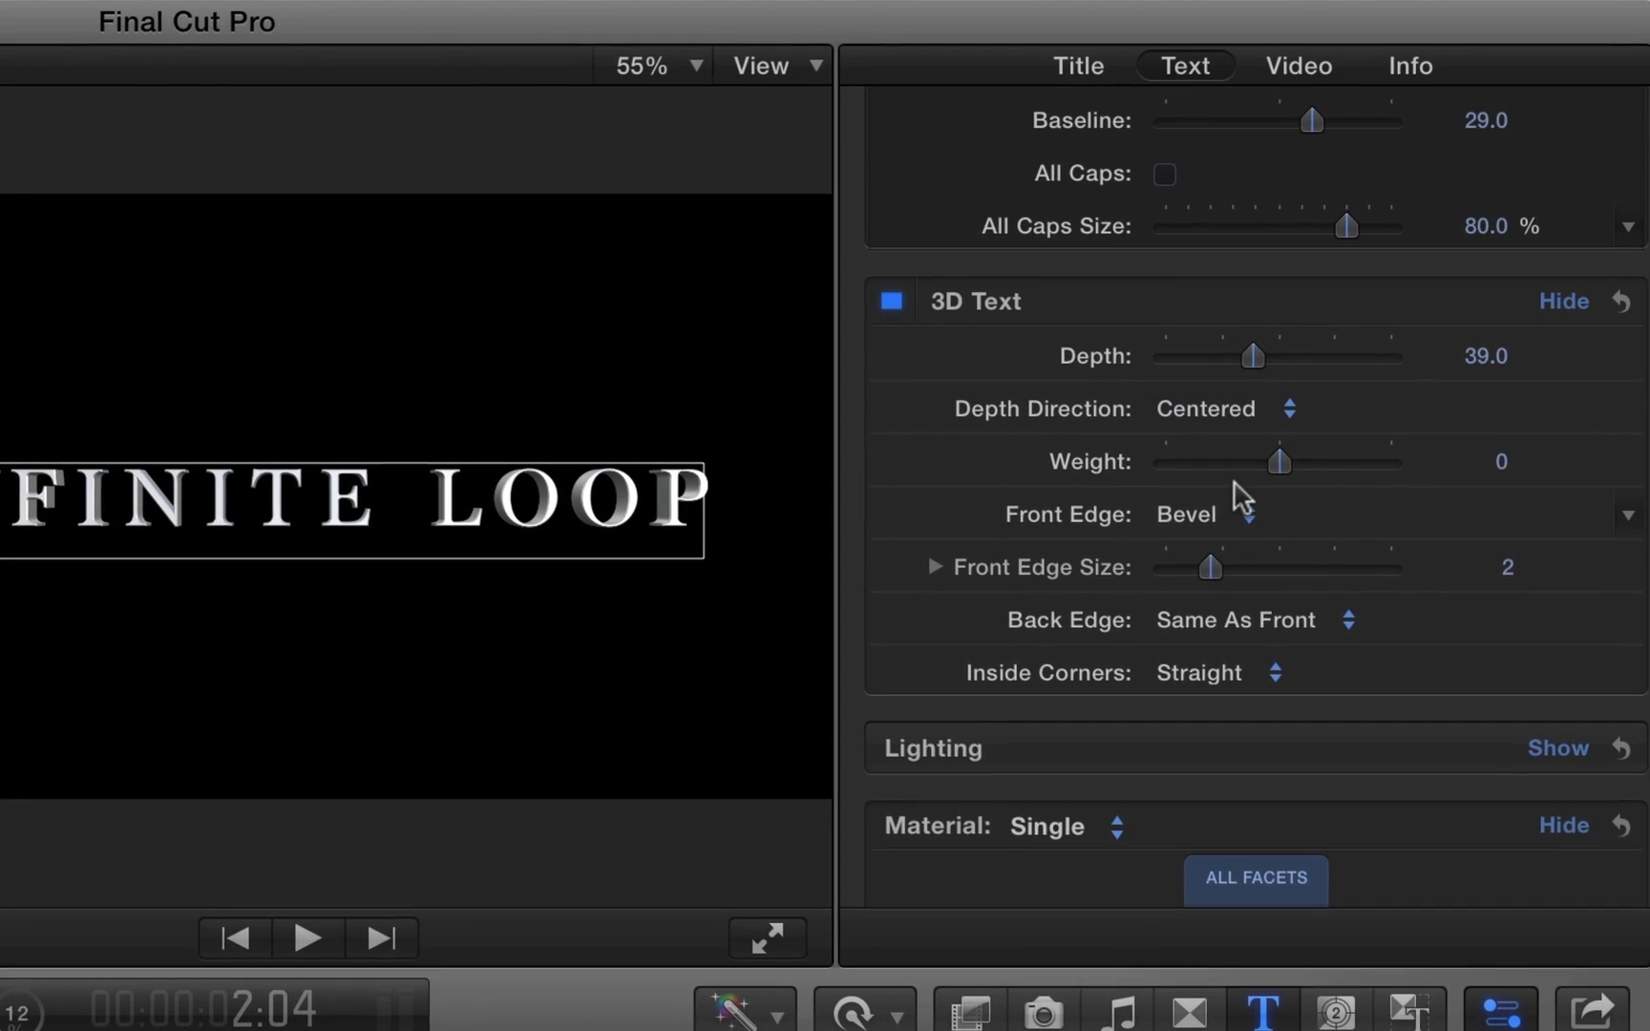
click(1238, 498)
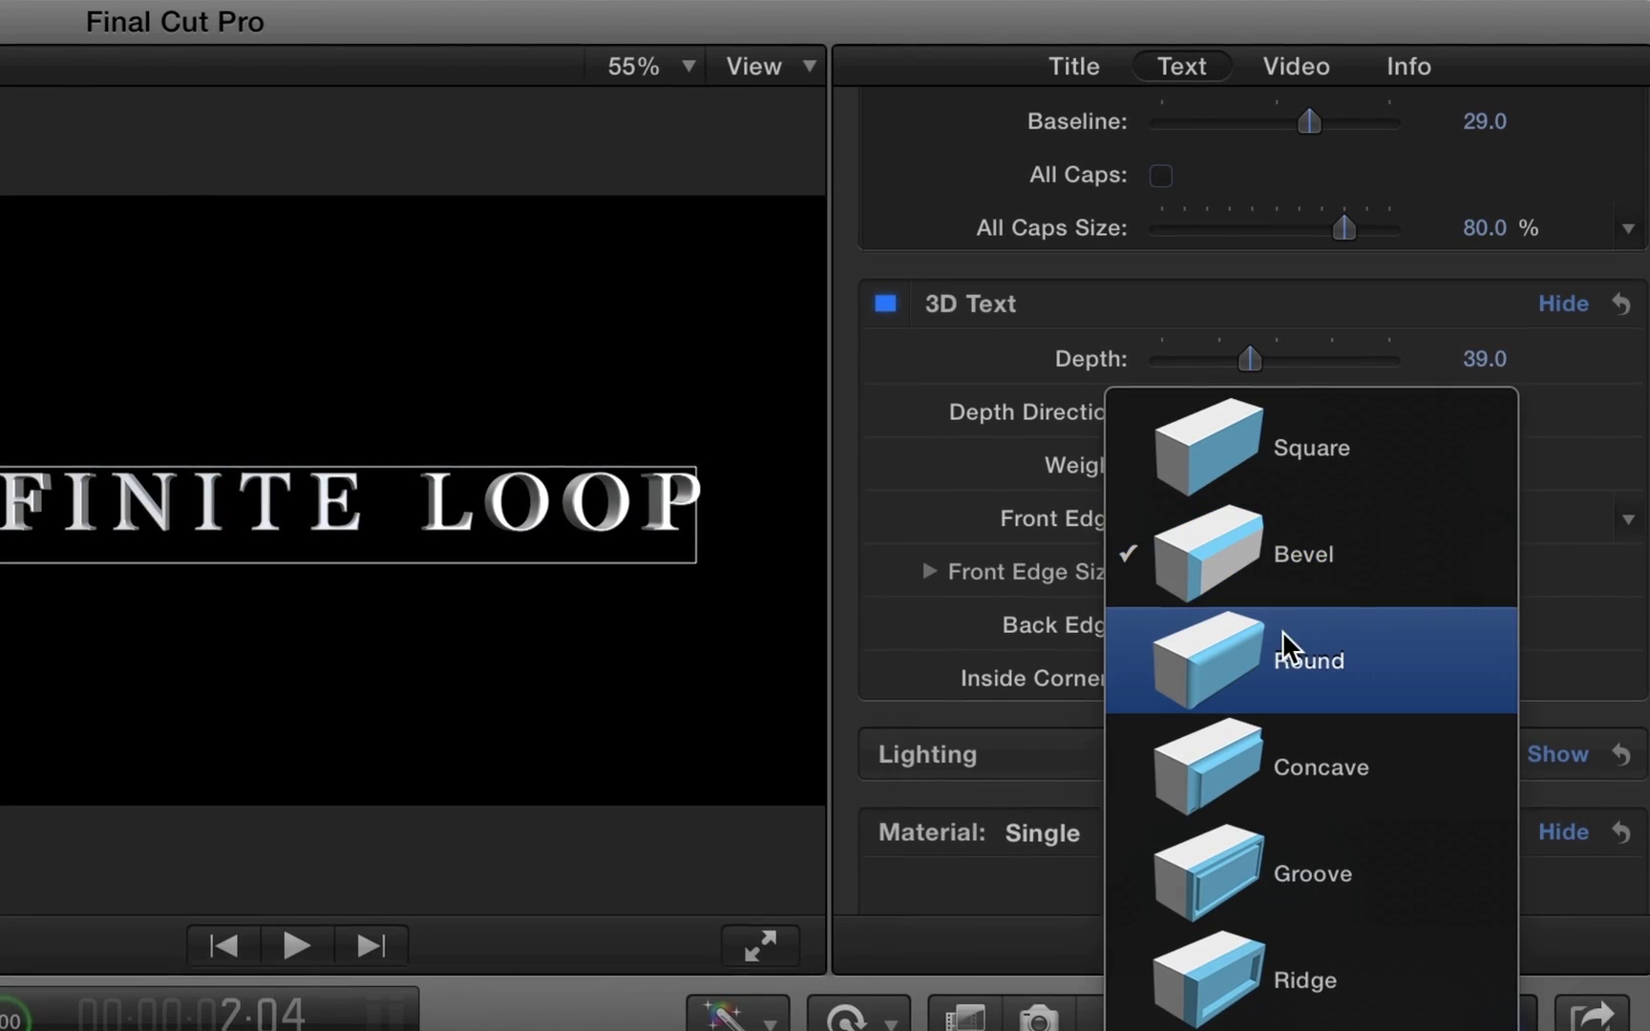
click(1377, 657)
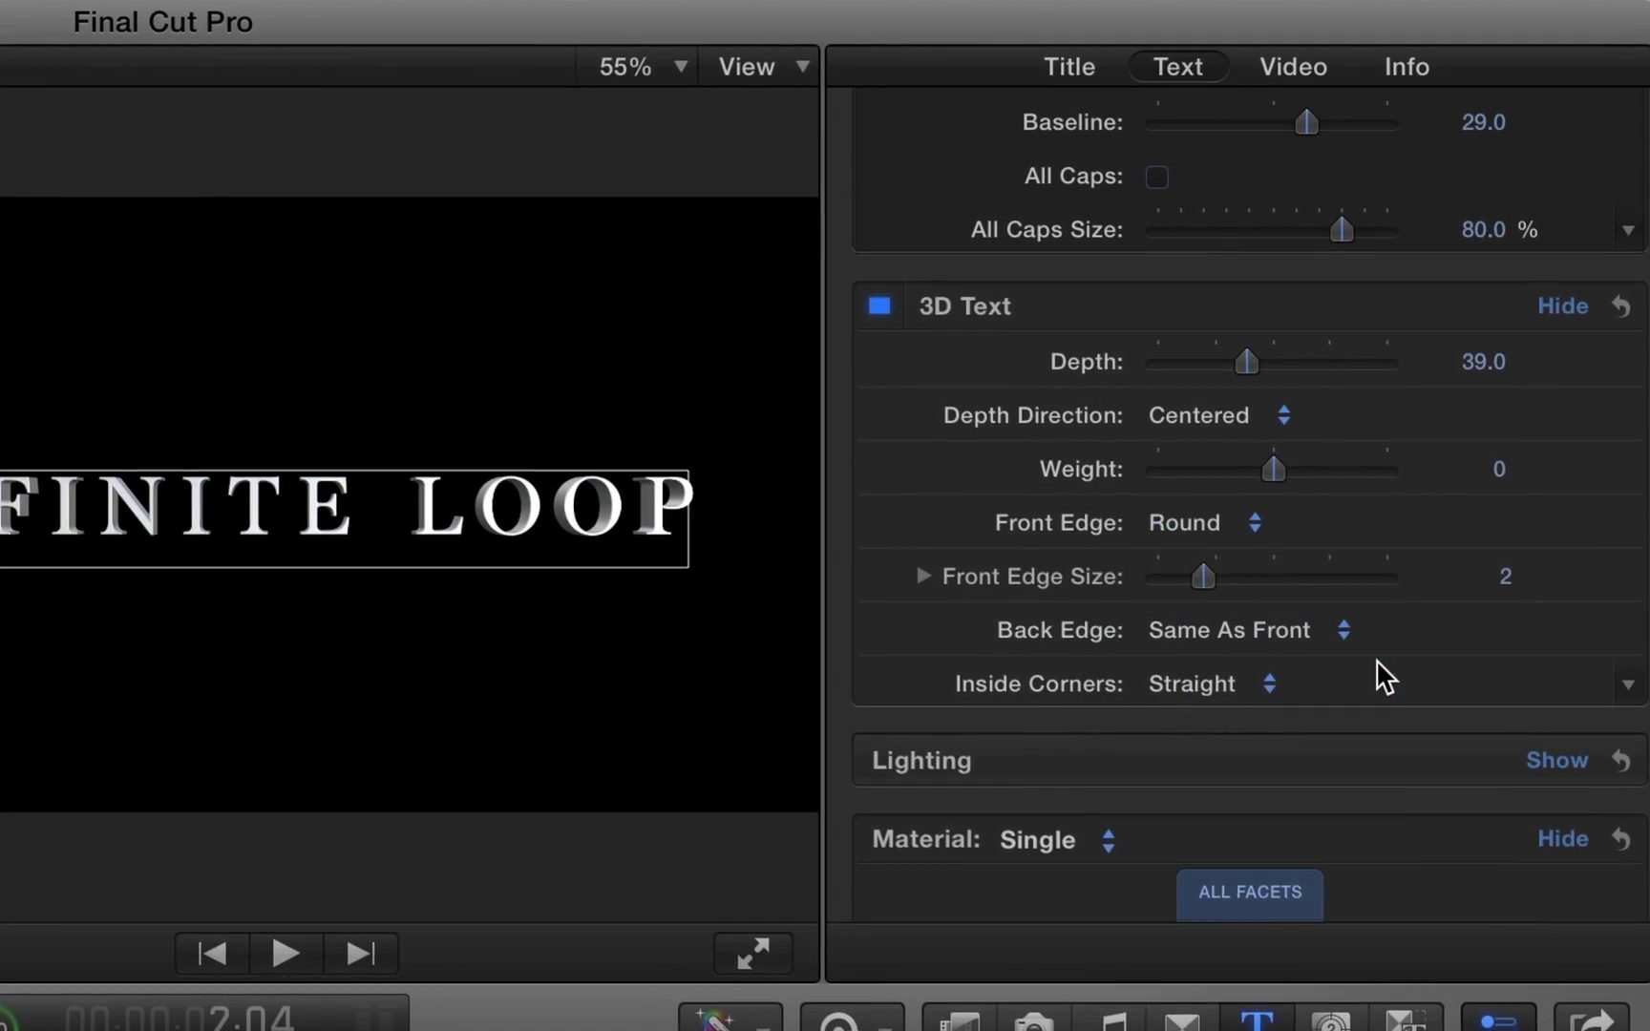
drag(1203, 576, 1232, 576)
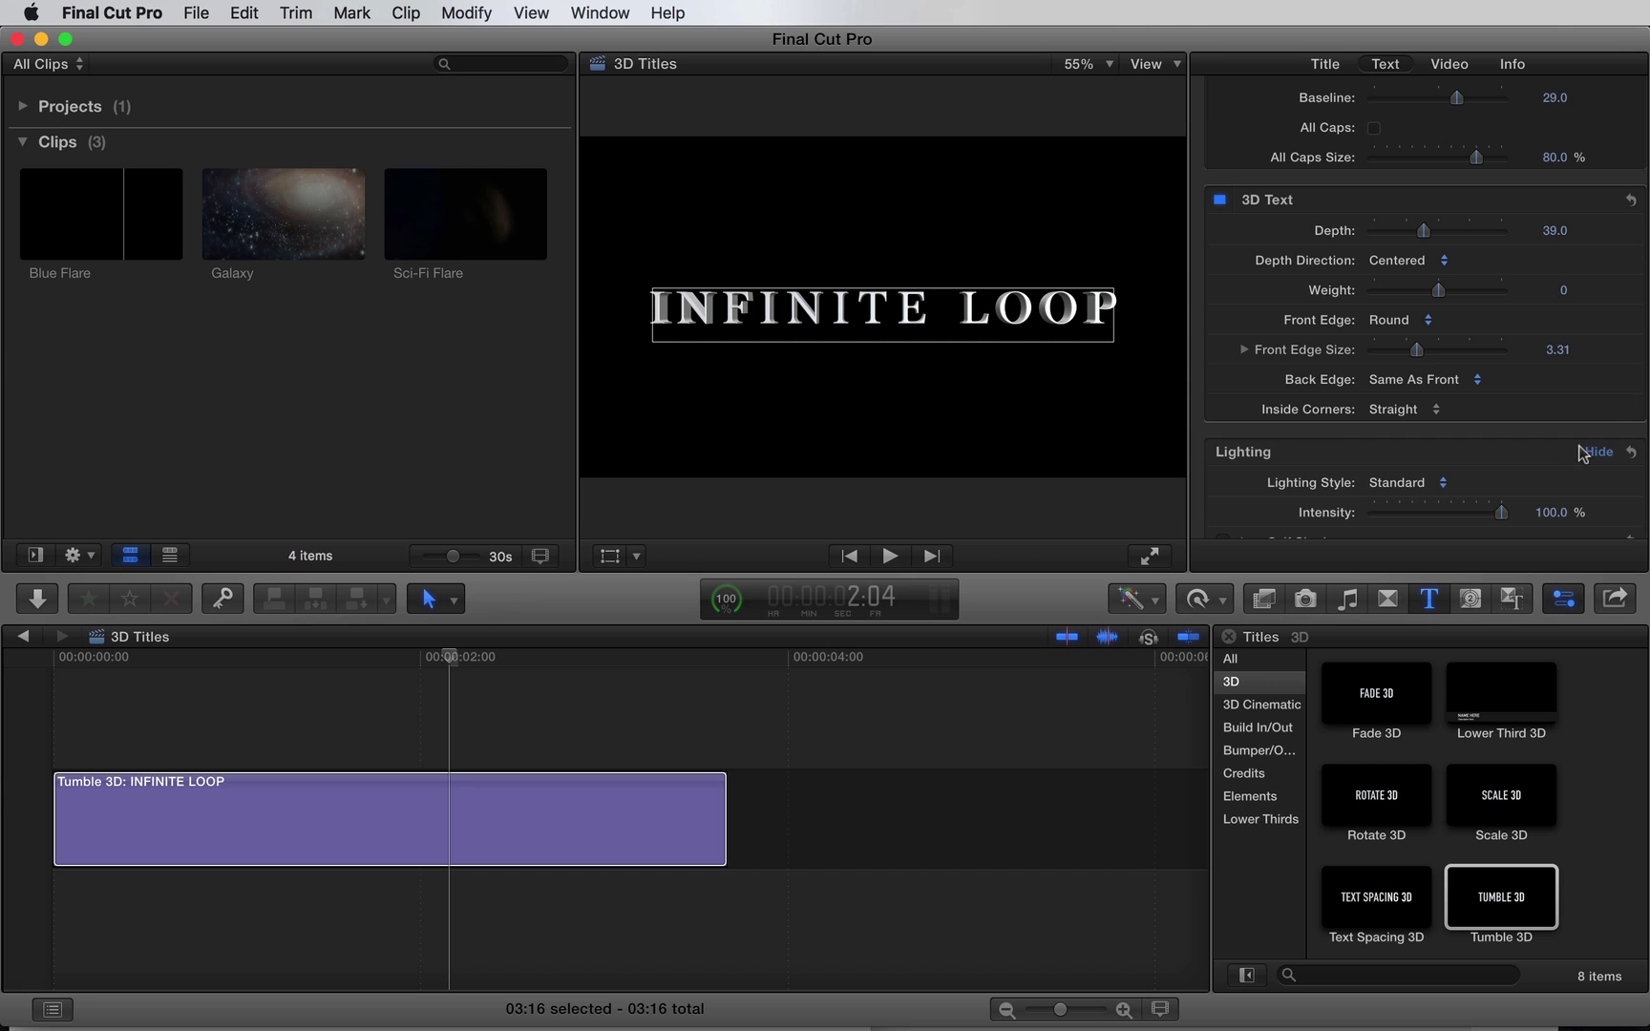
- Light the title with the Diagonal Right lighting style at 20% intensity
scroll(1581, 452, down, 3)
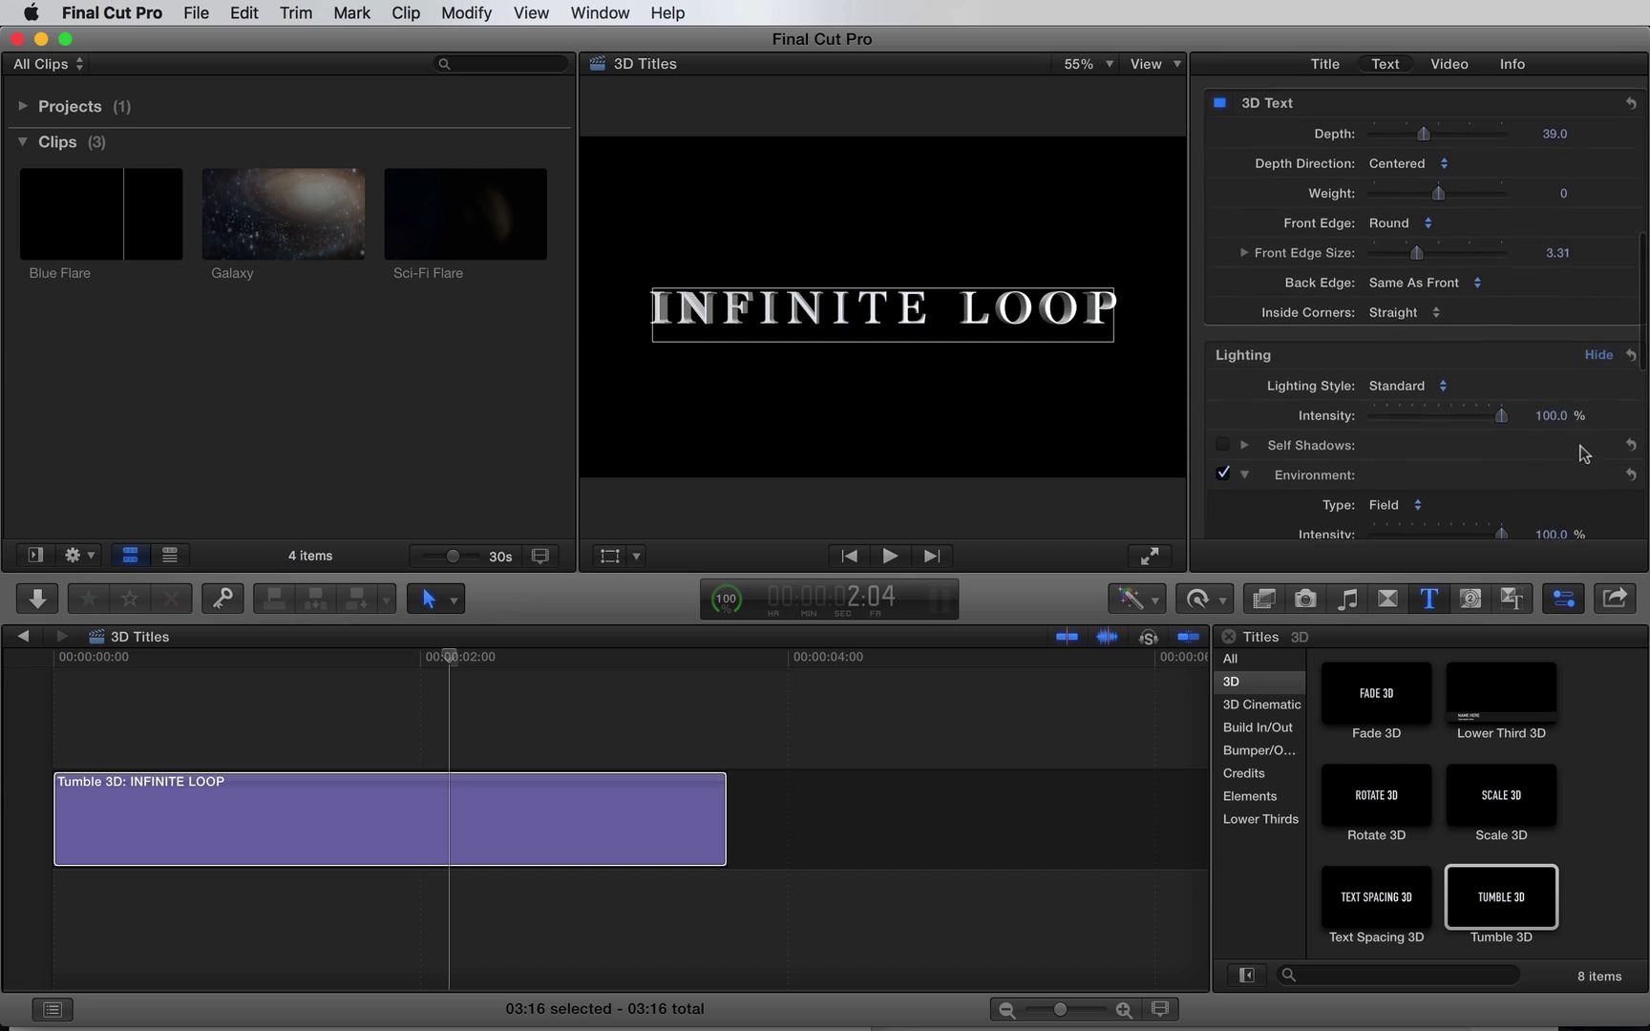
click(1444, 358)
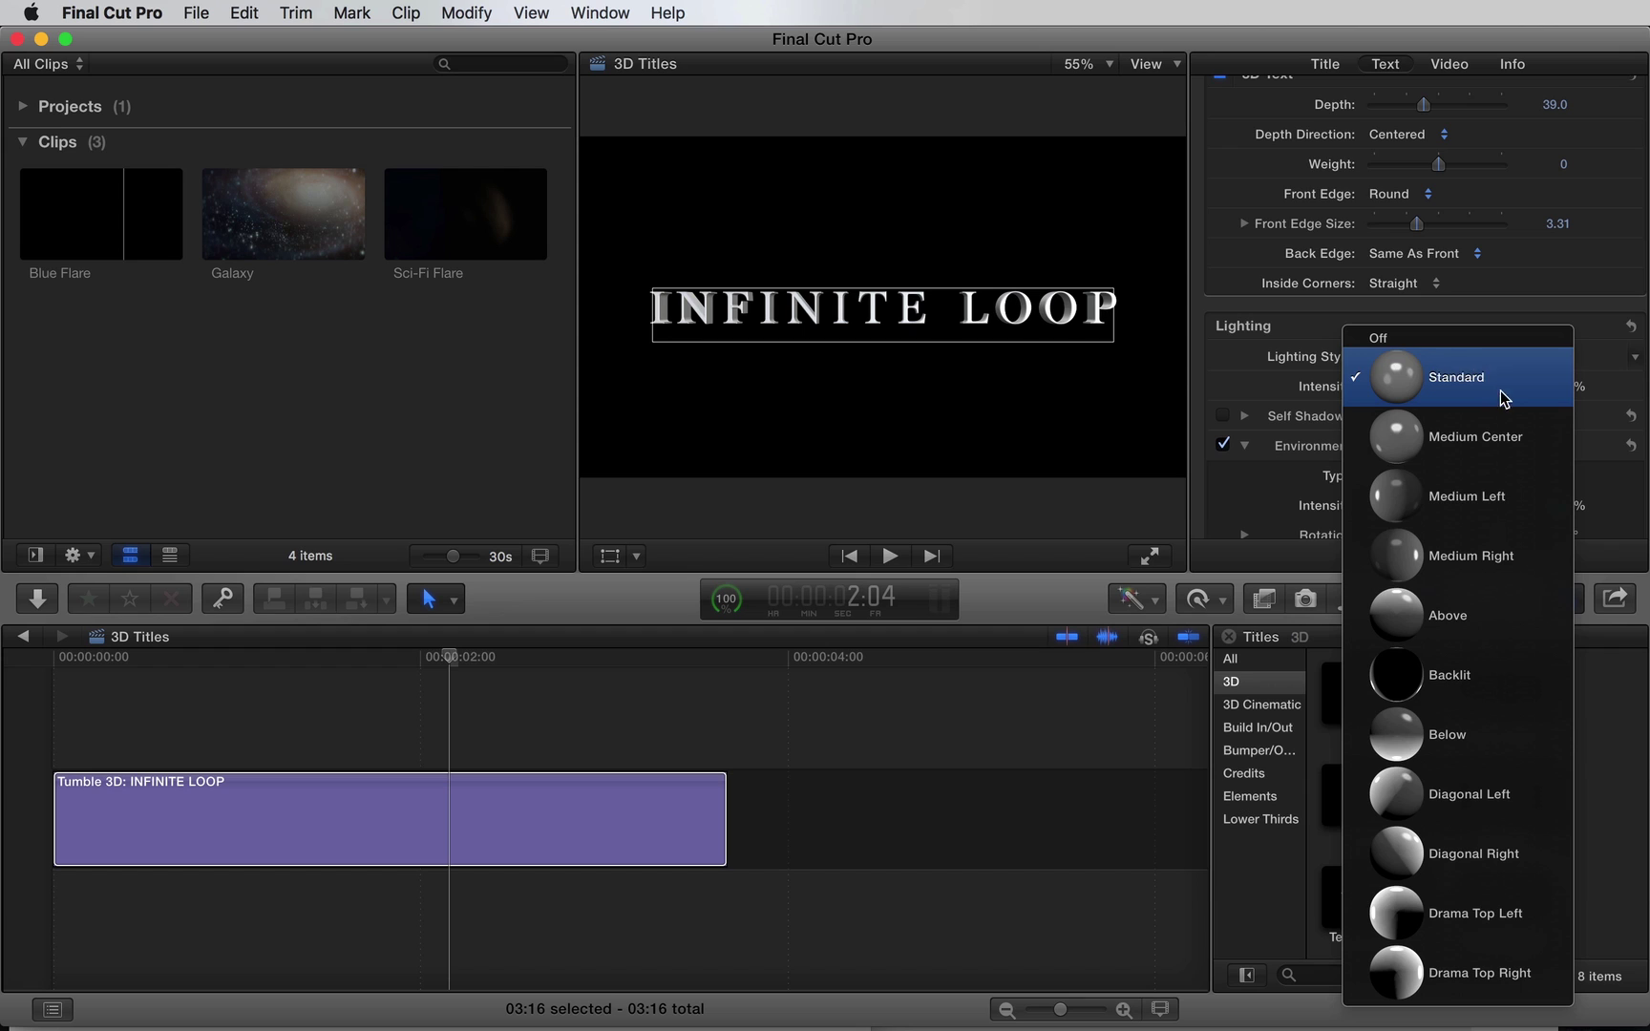
click(1533, 862)
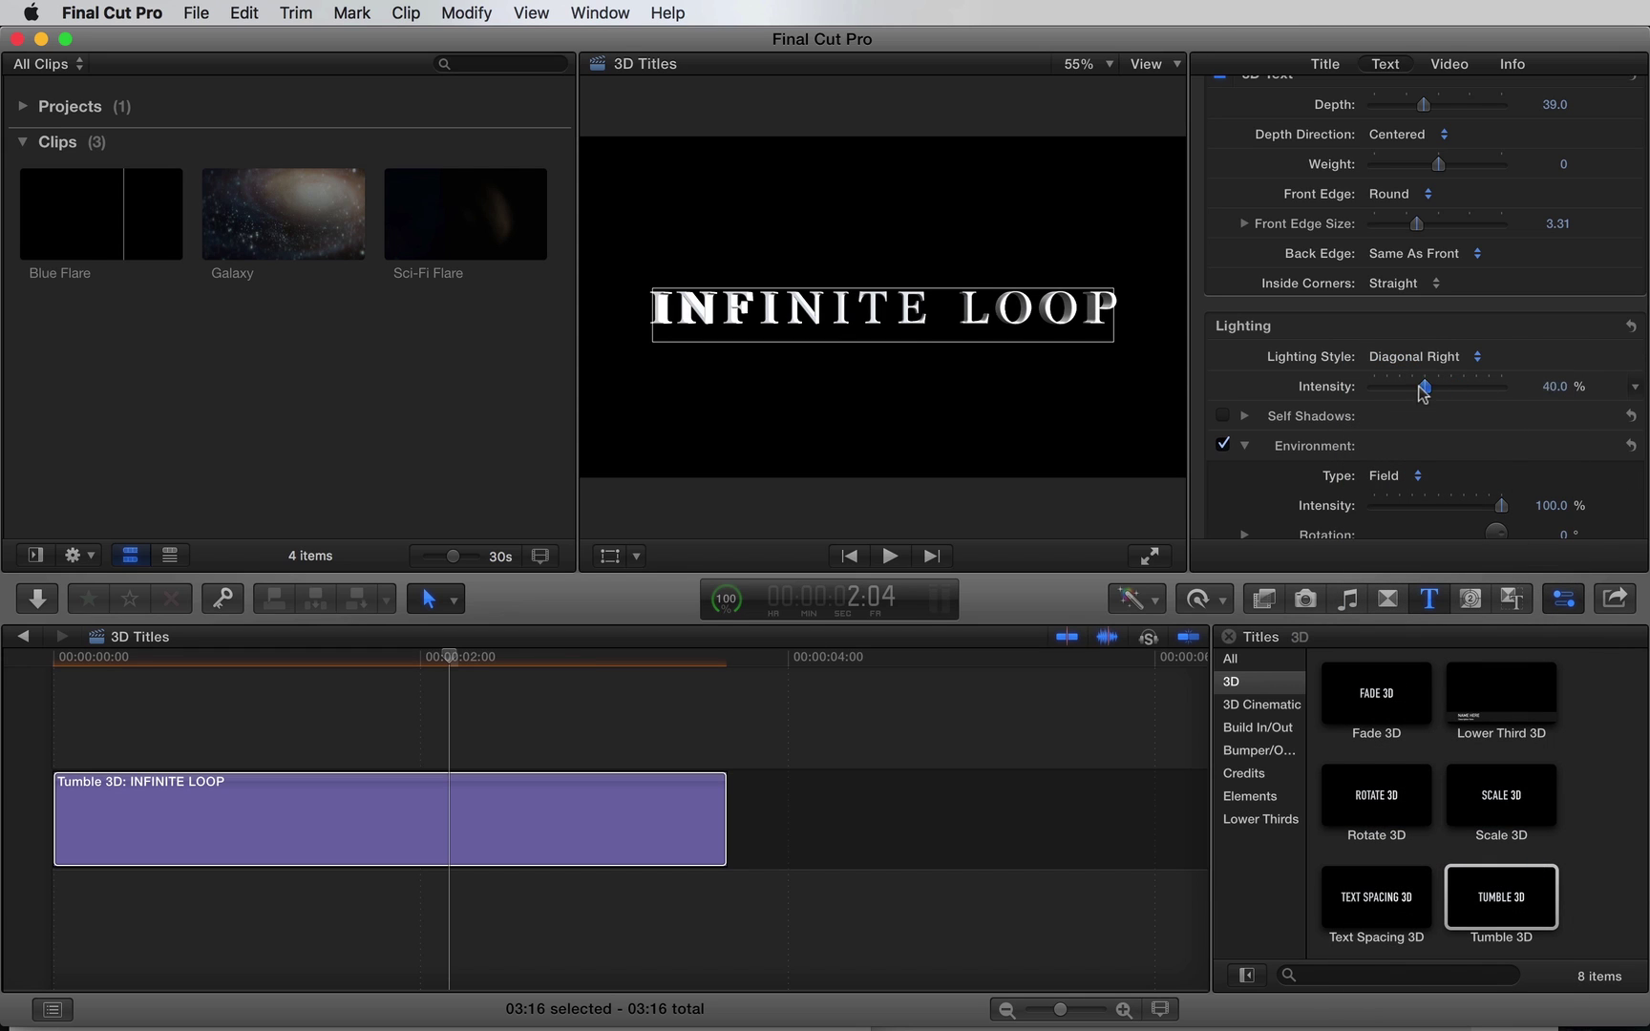
- Set the lighting environment to Soft Box Above at 191% intensity
scroll(1600, 413, down, 5)
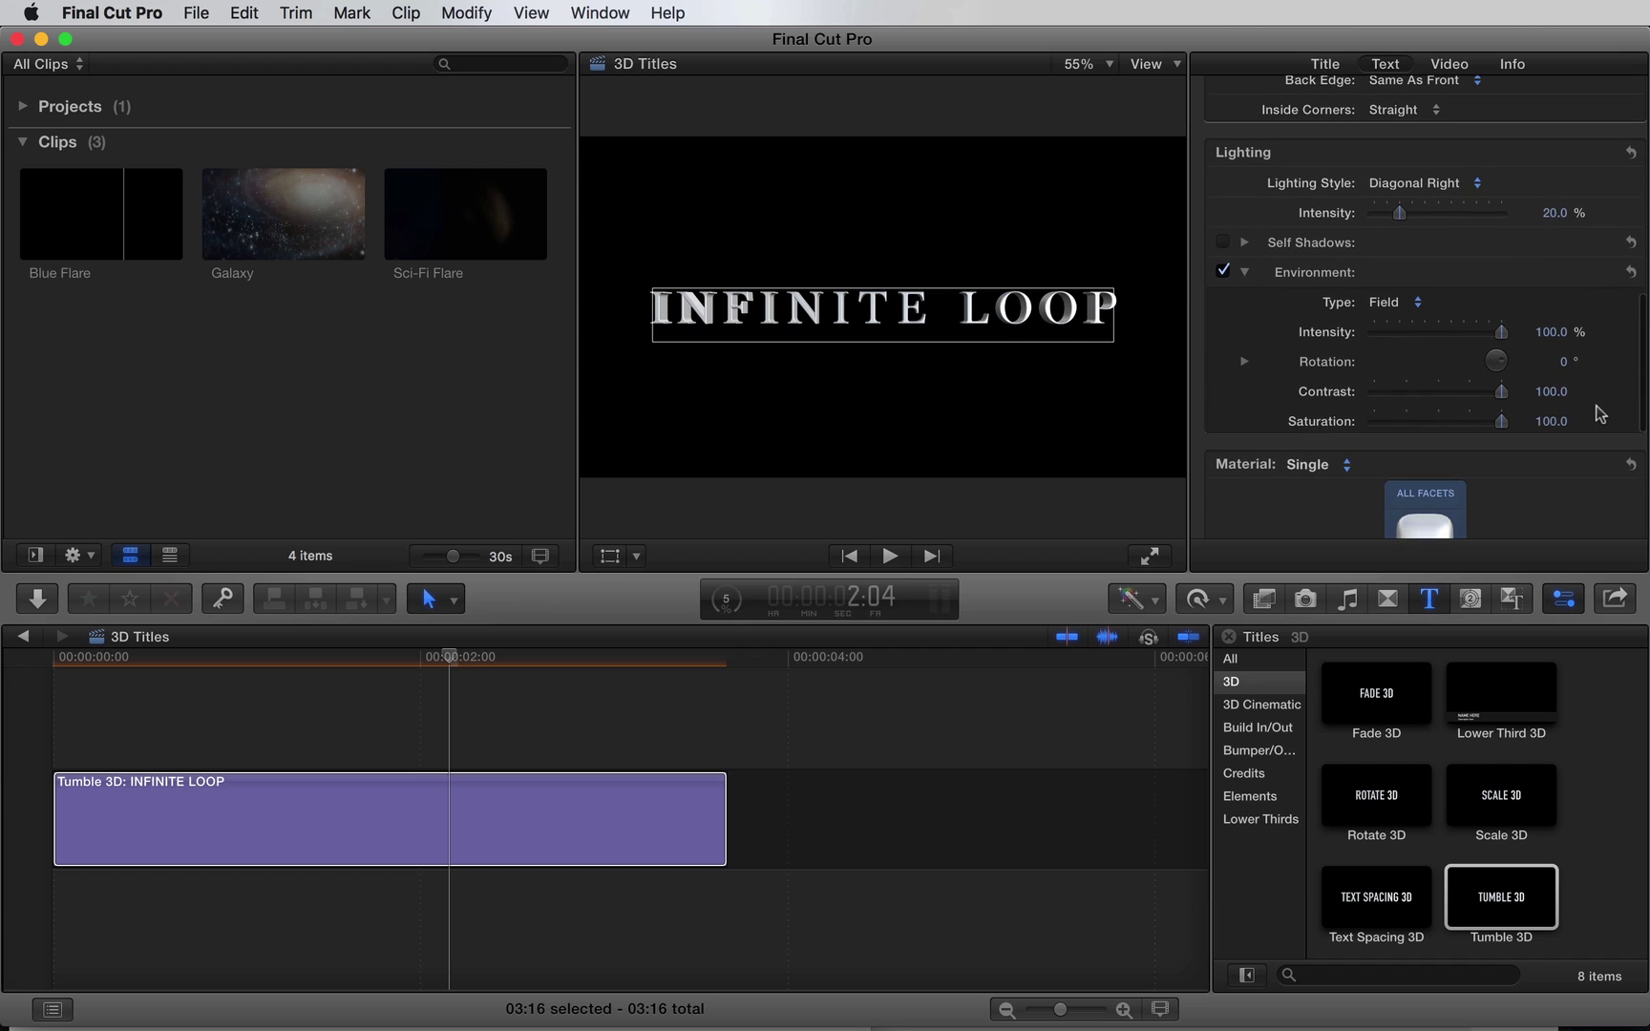
click(1420, 306)
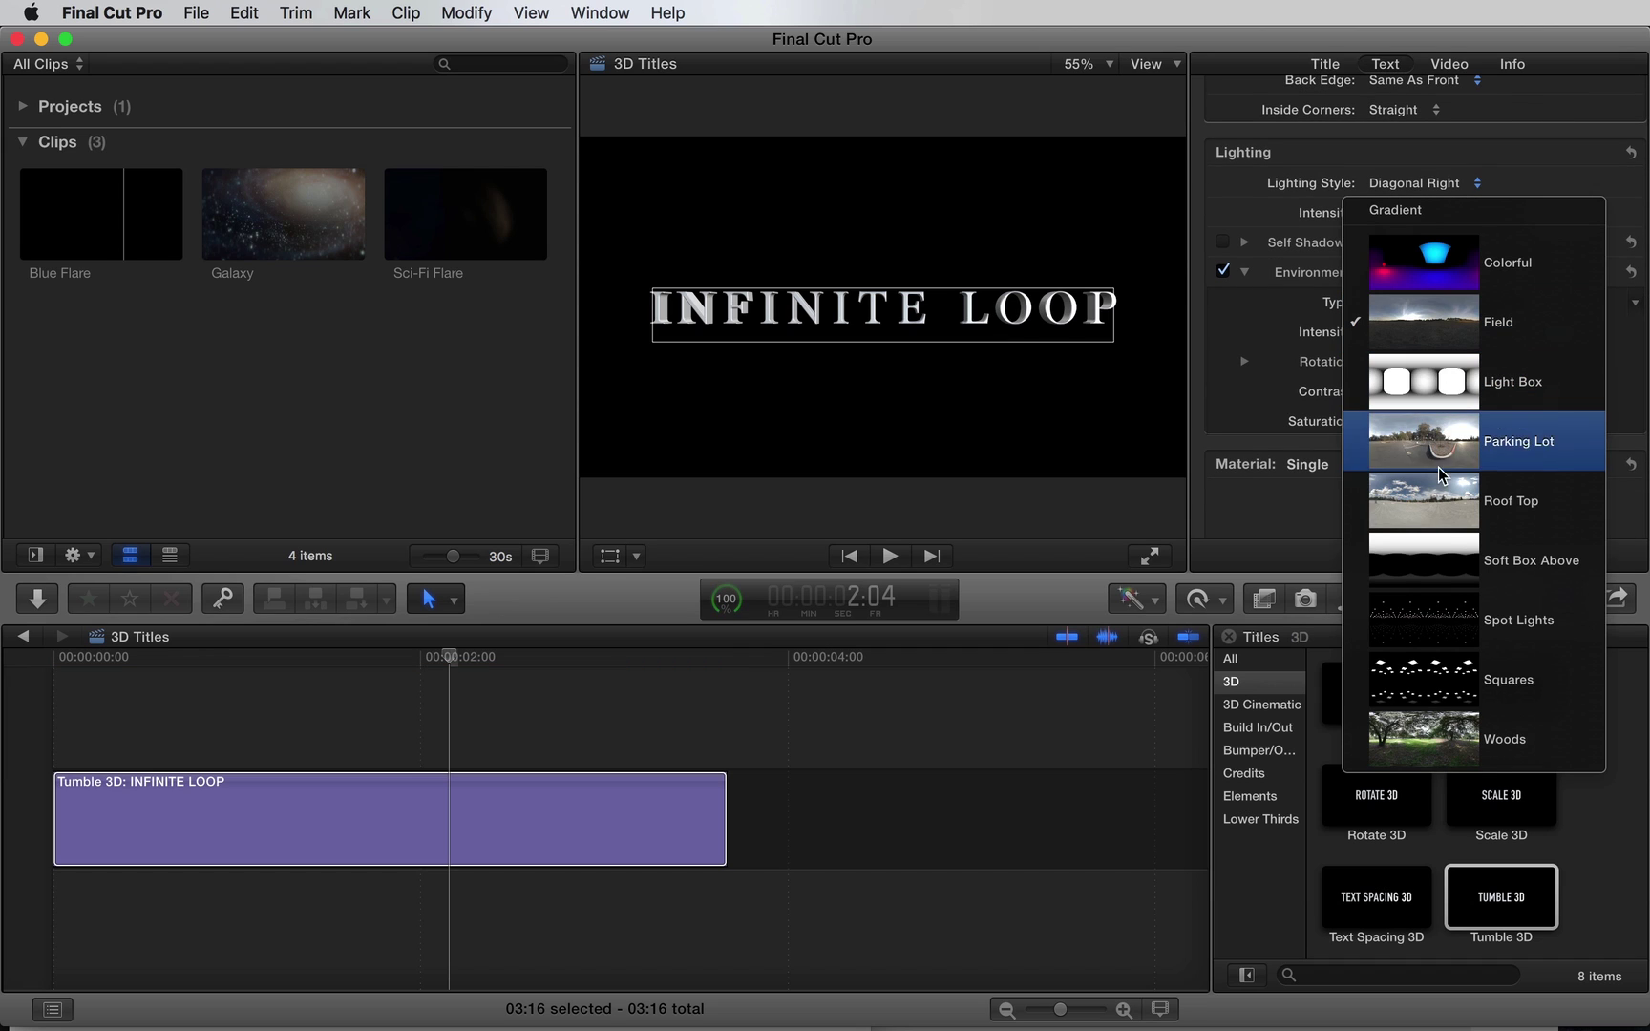
click(1435, 576)
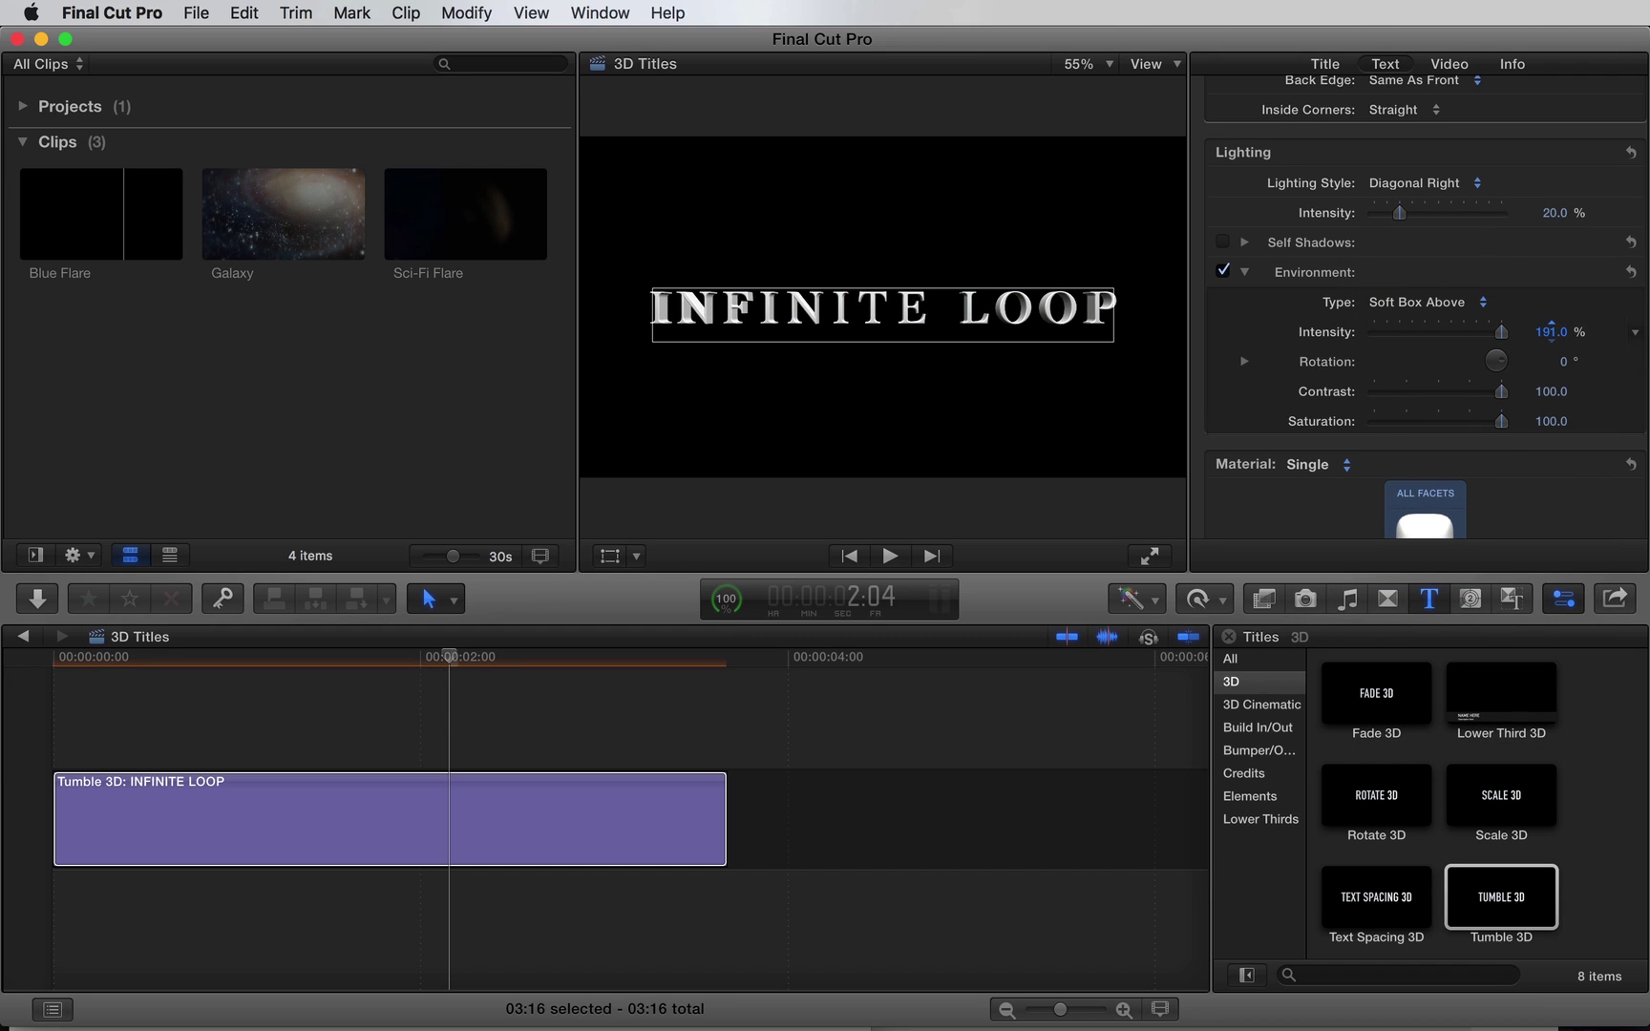
- Apply the Metal > Brushed Circular material to the title
scroll(1615, 361, down, 4)
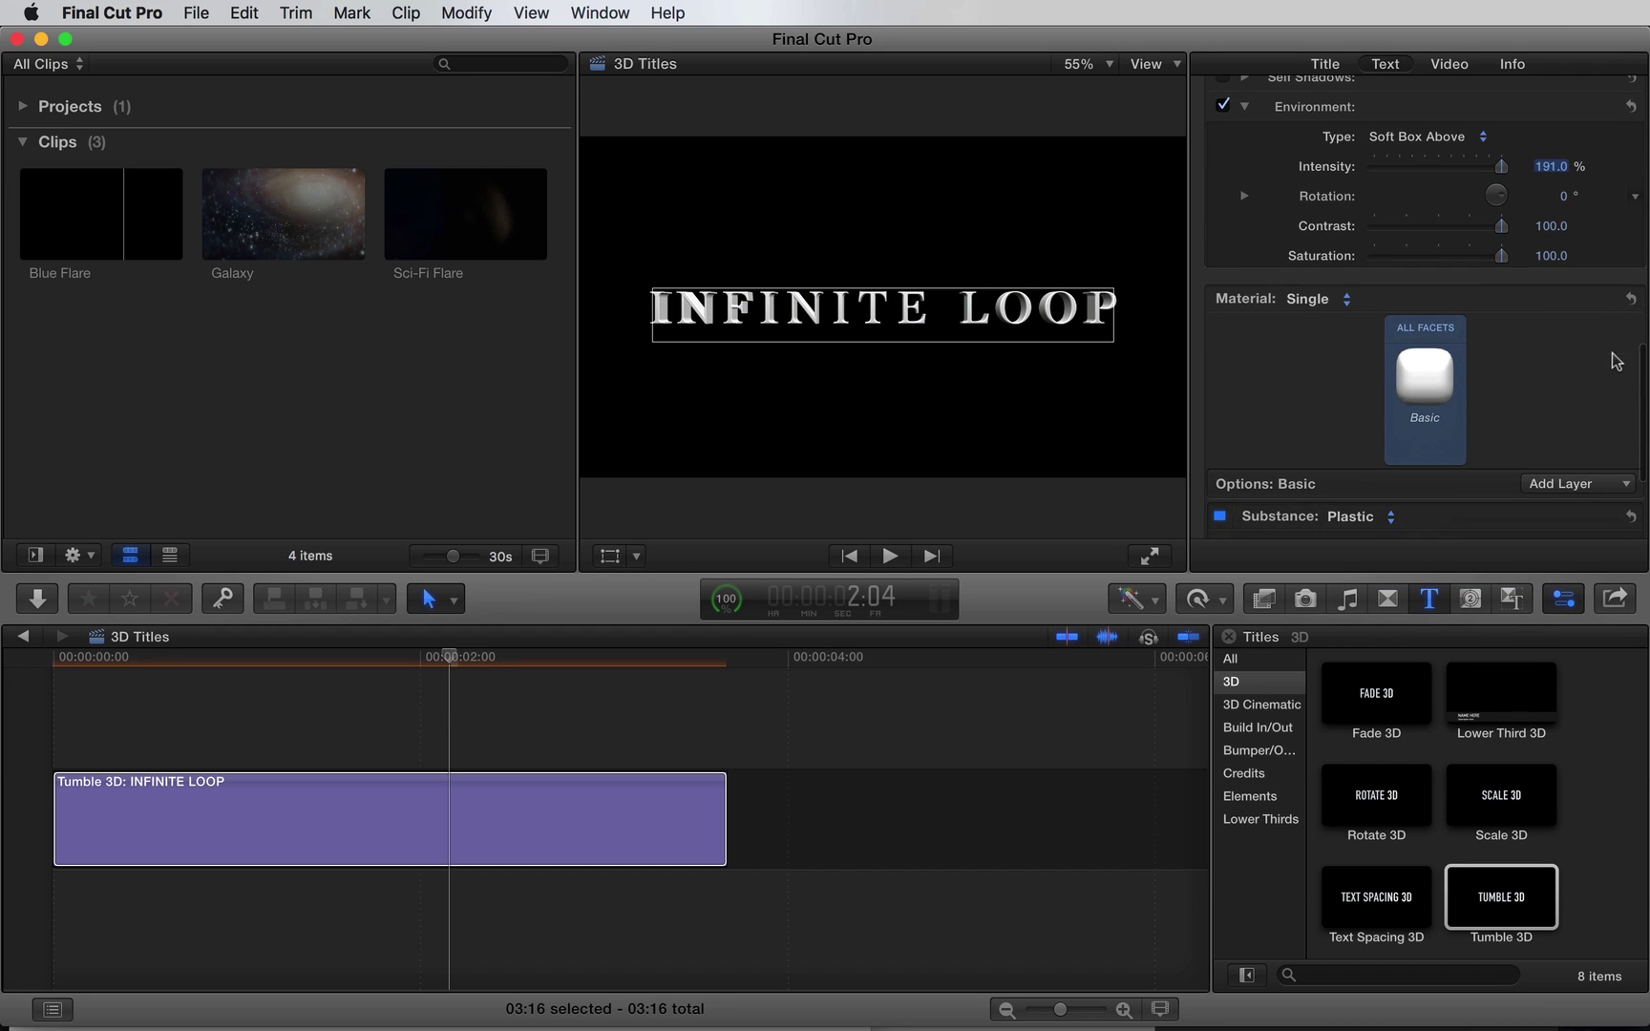
click(1424, 379)
mouse_move(1528, 450)
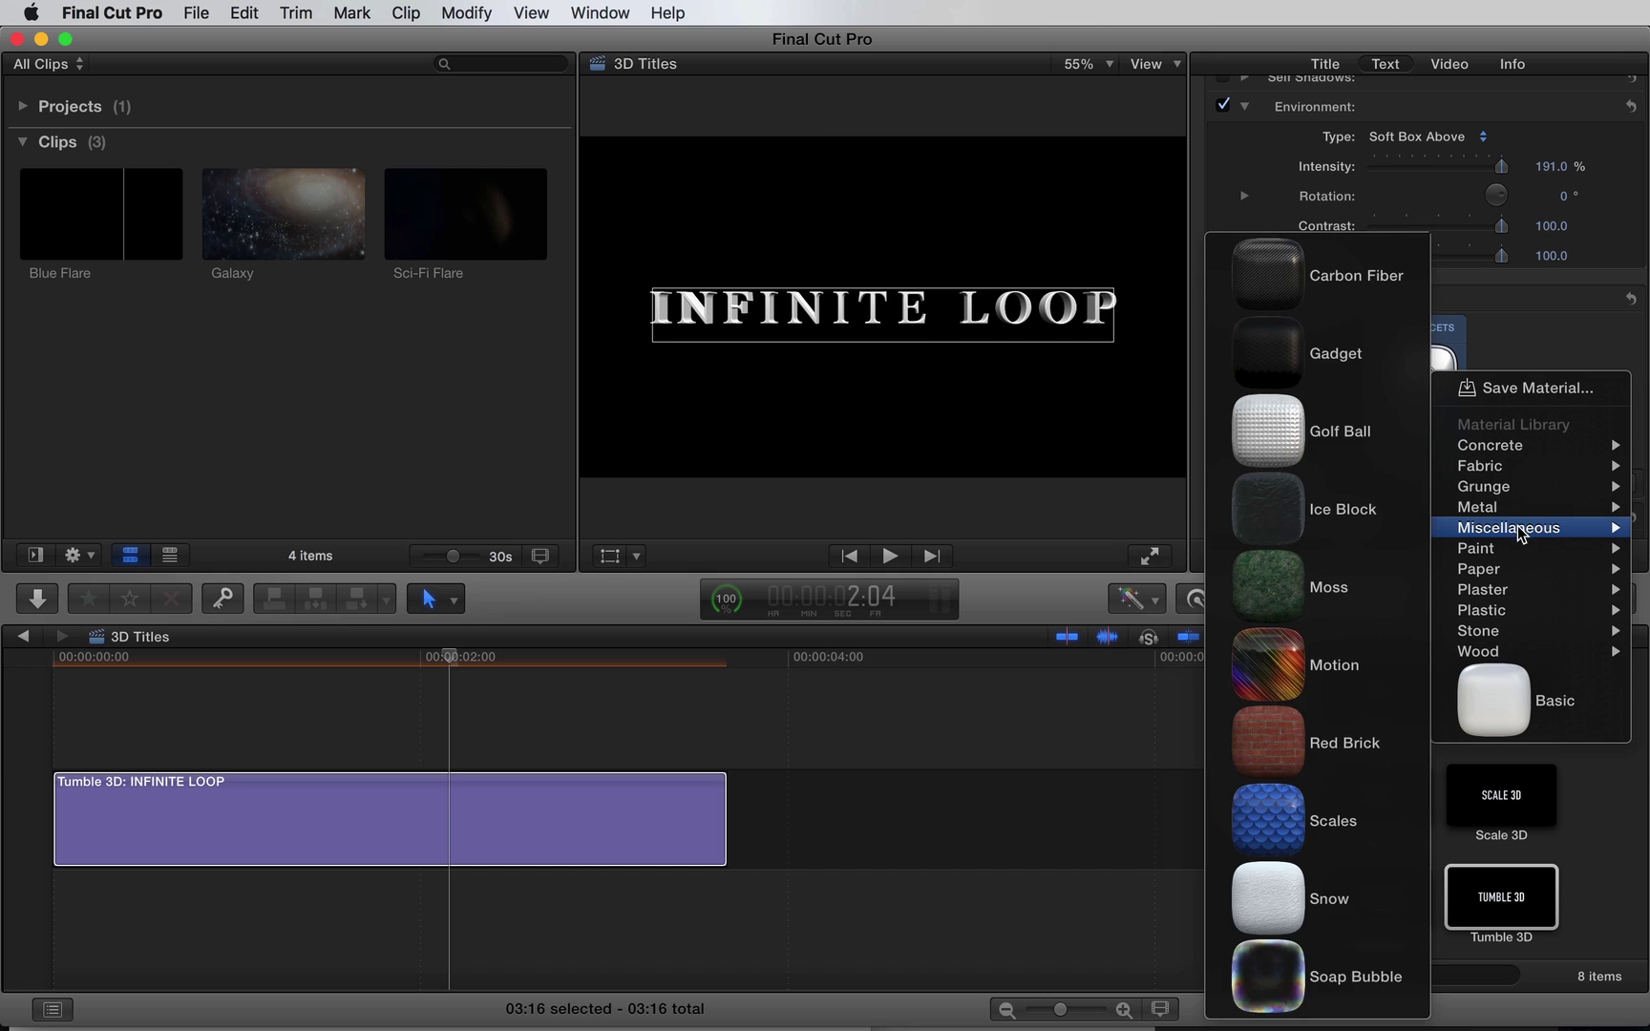
mouse_move(1520, 551)
mouse_move(1515, 511)
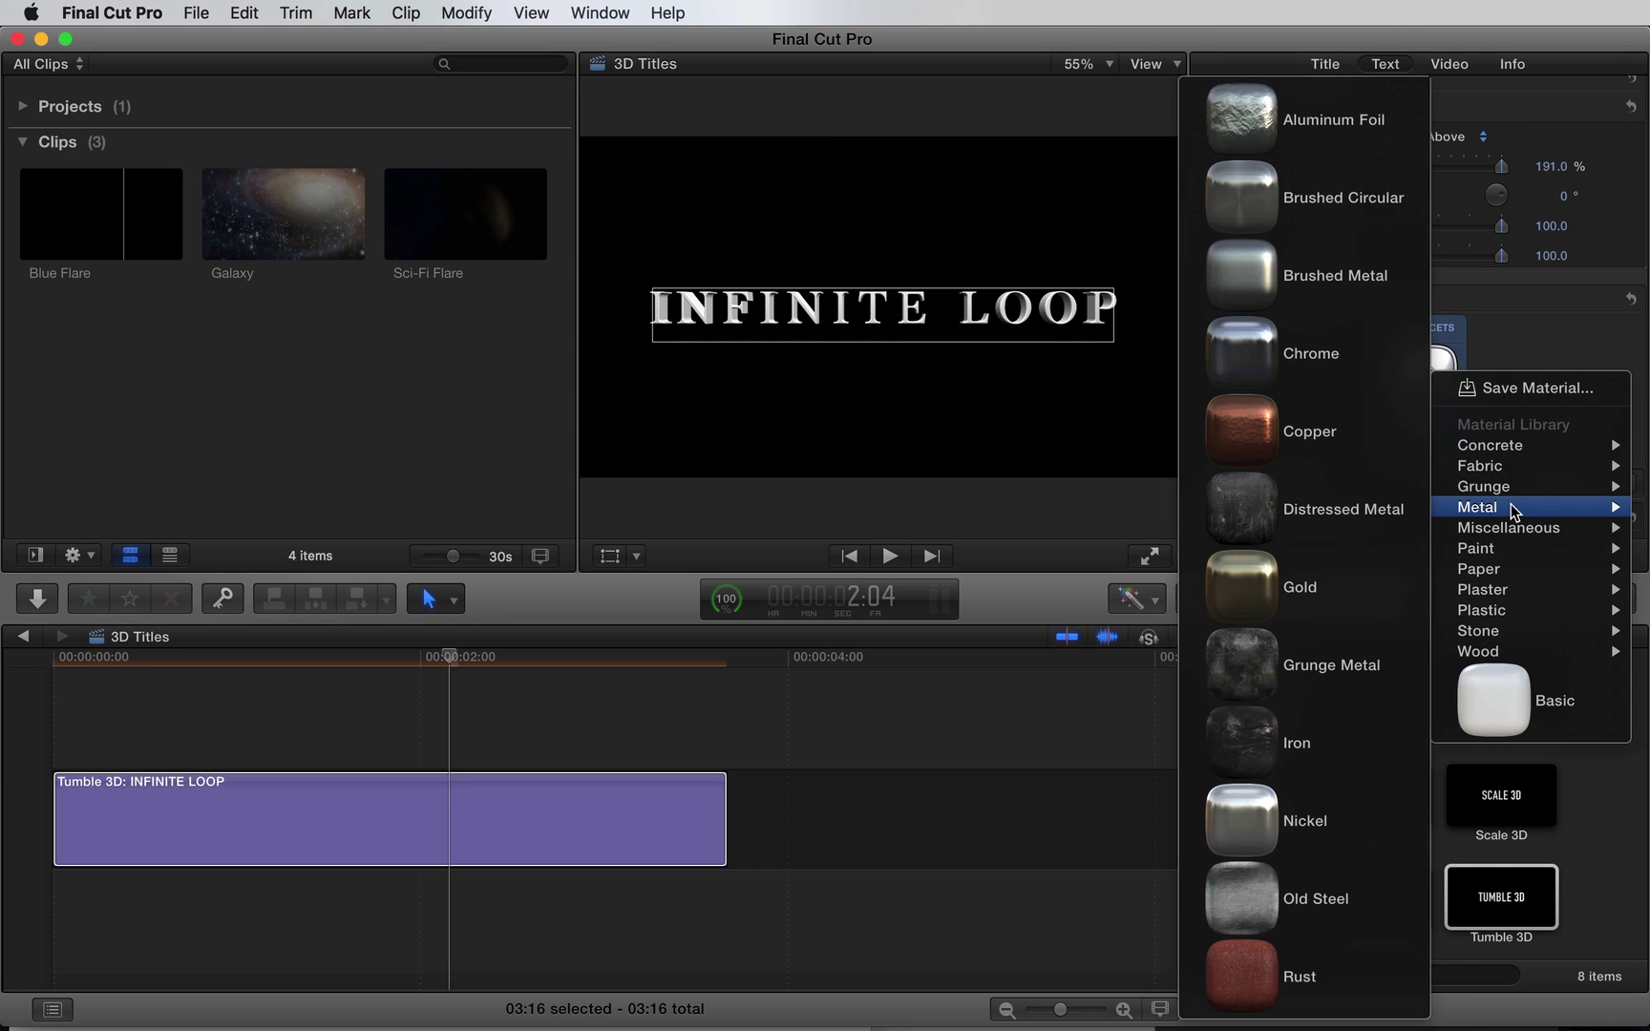
click(1330, 228)
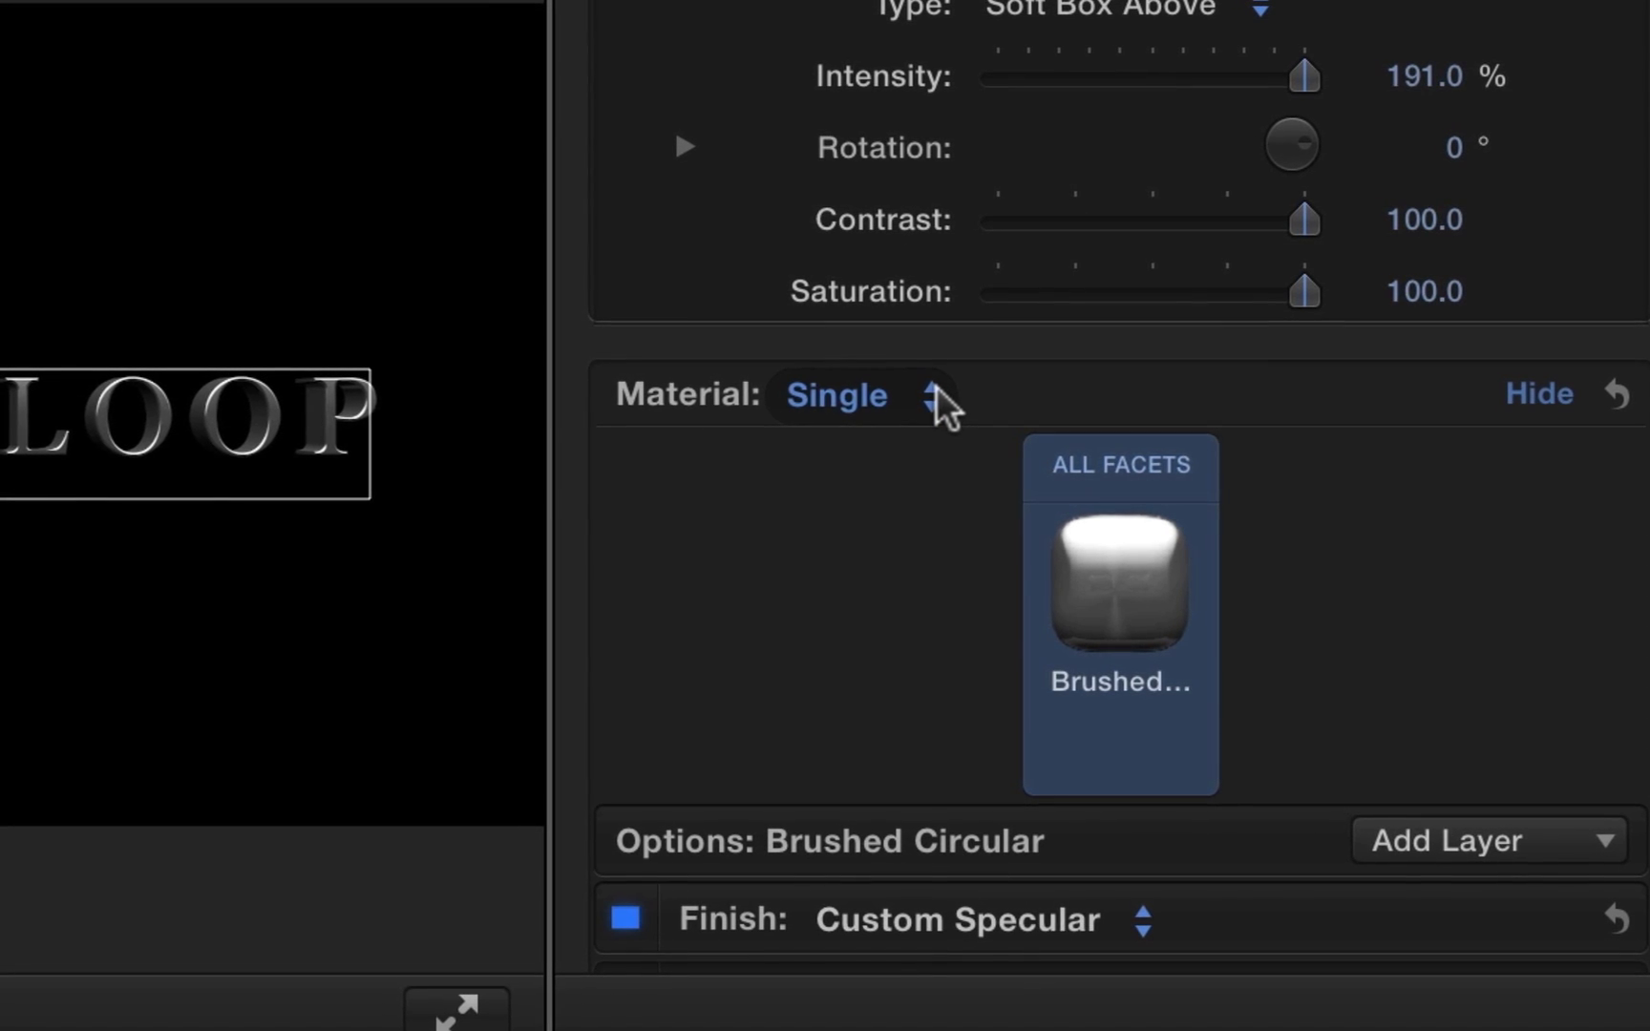
- Switch to Multiple materials and give the Side facet Metal > Old Steel
click(936, 385)
key(Escape)
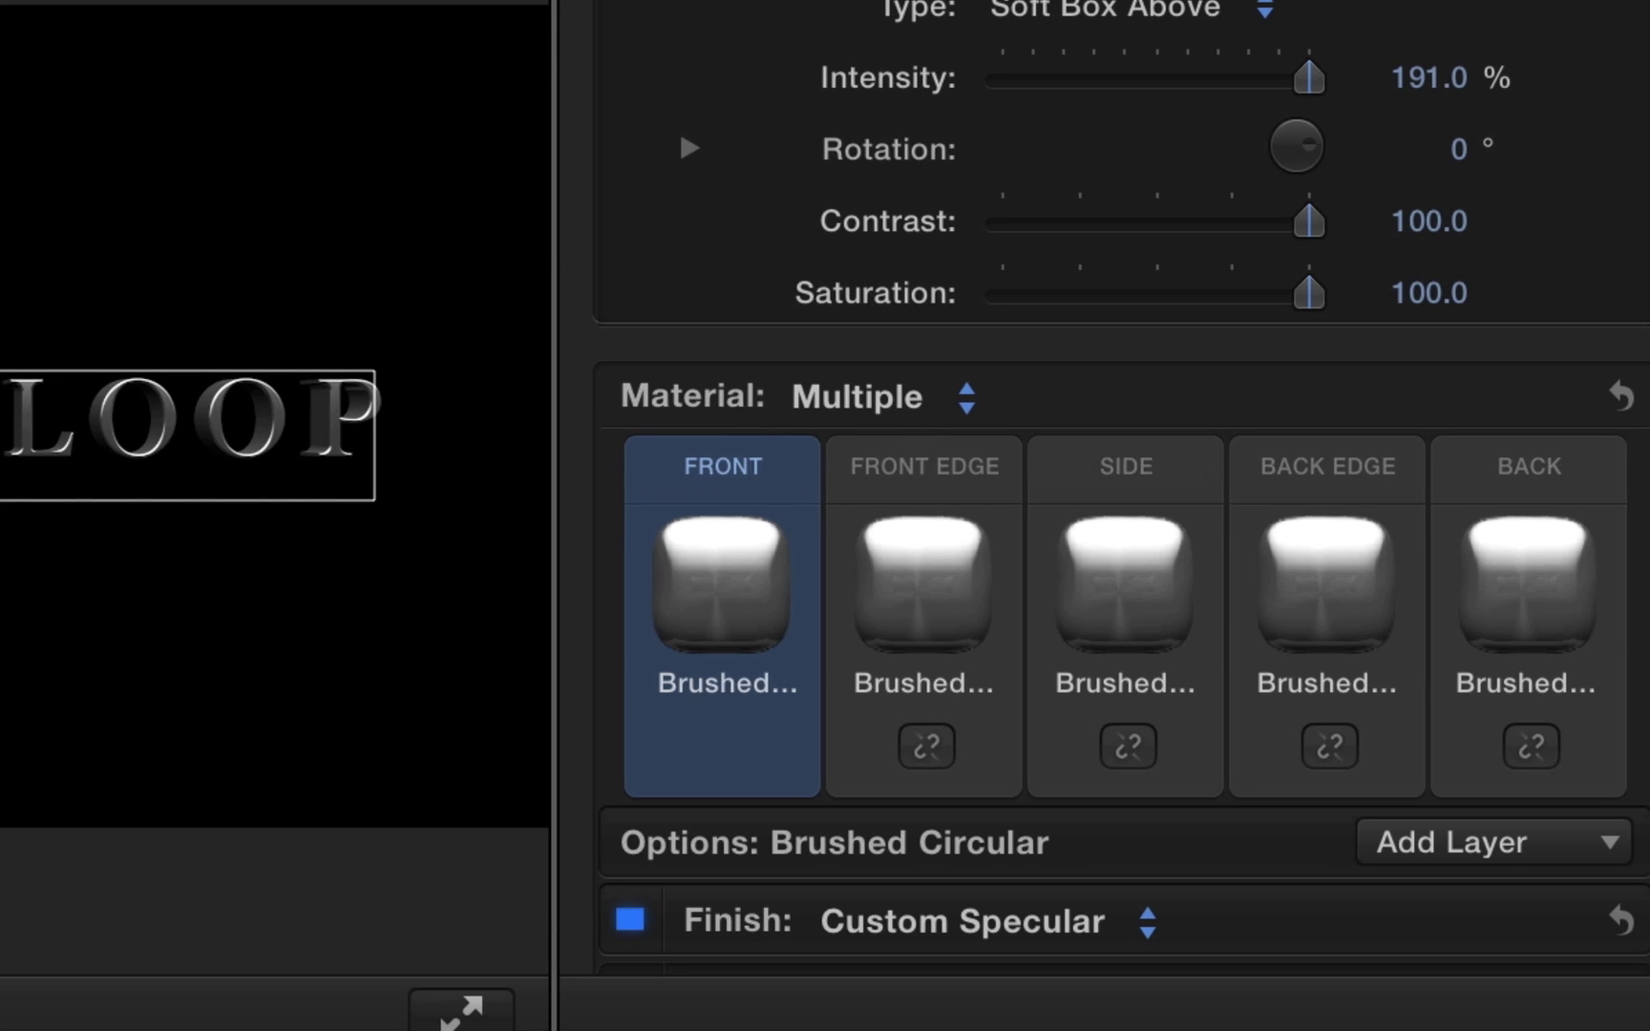
click(1113, 592)
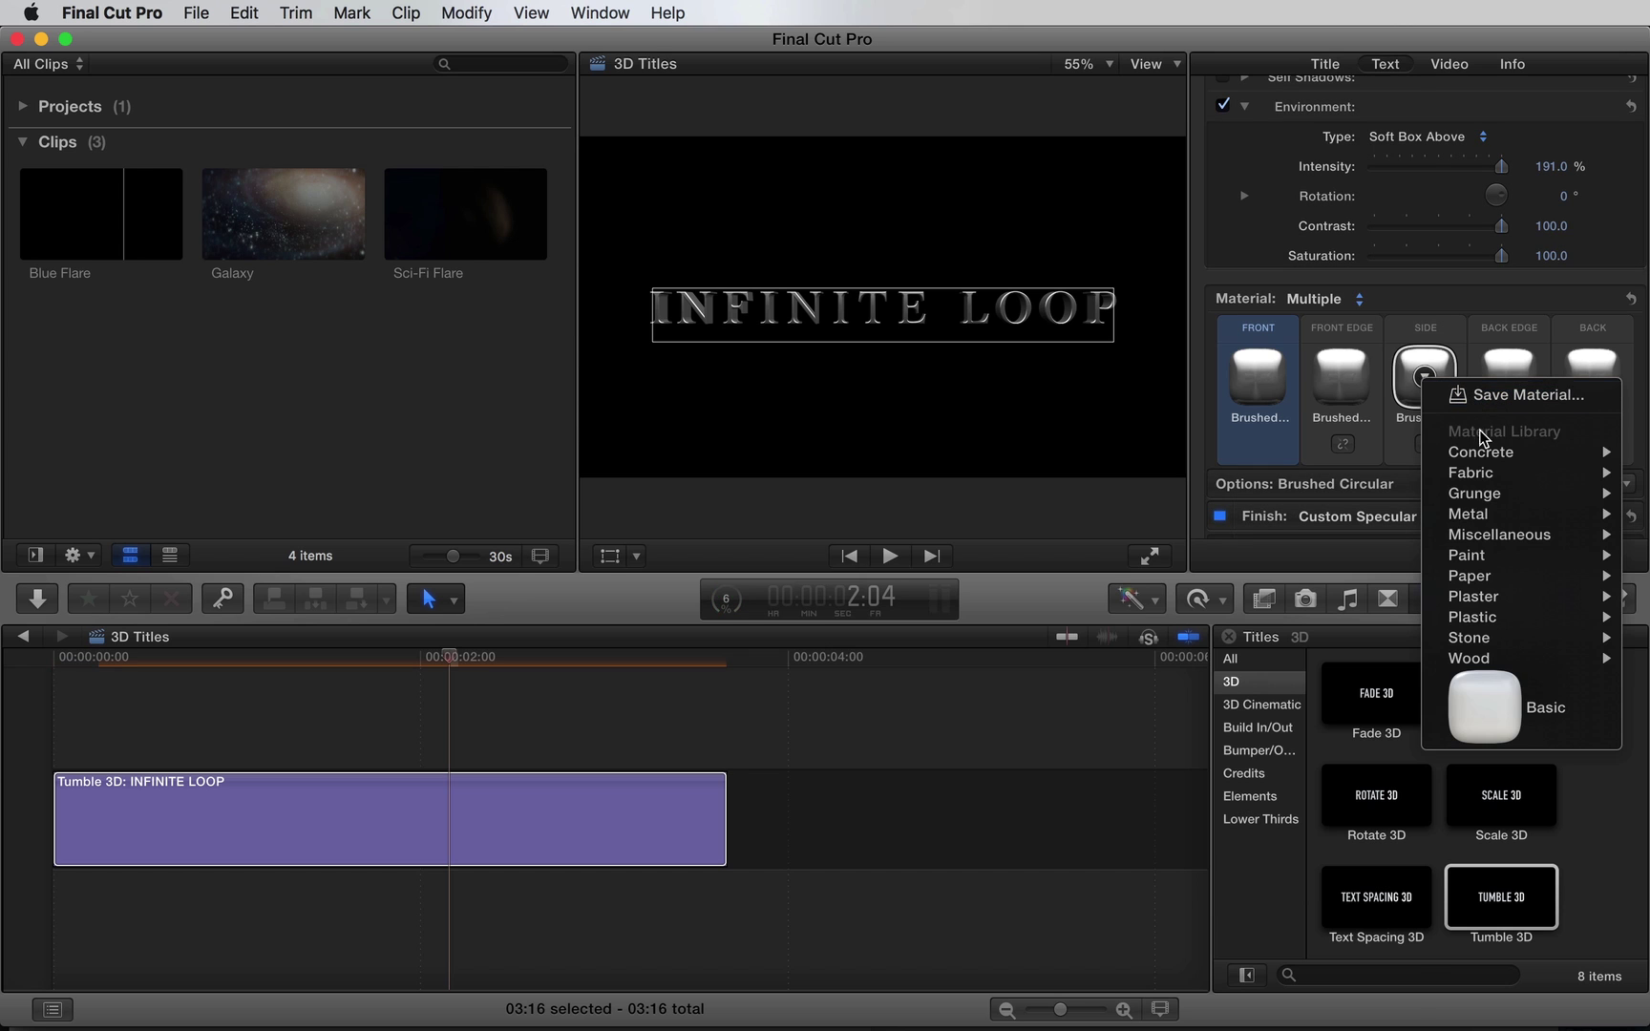
mouse_move(1476, 518)
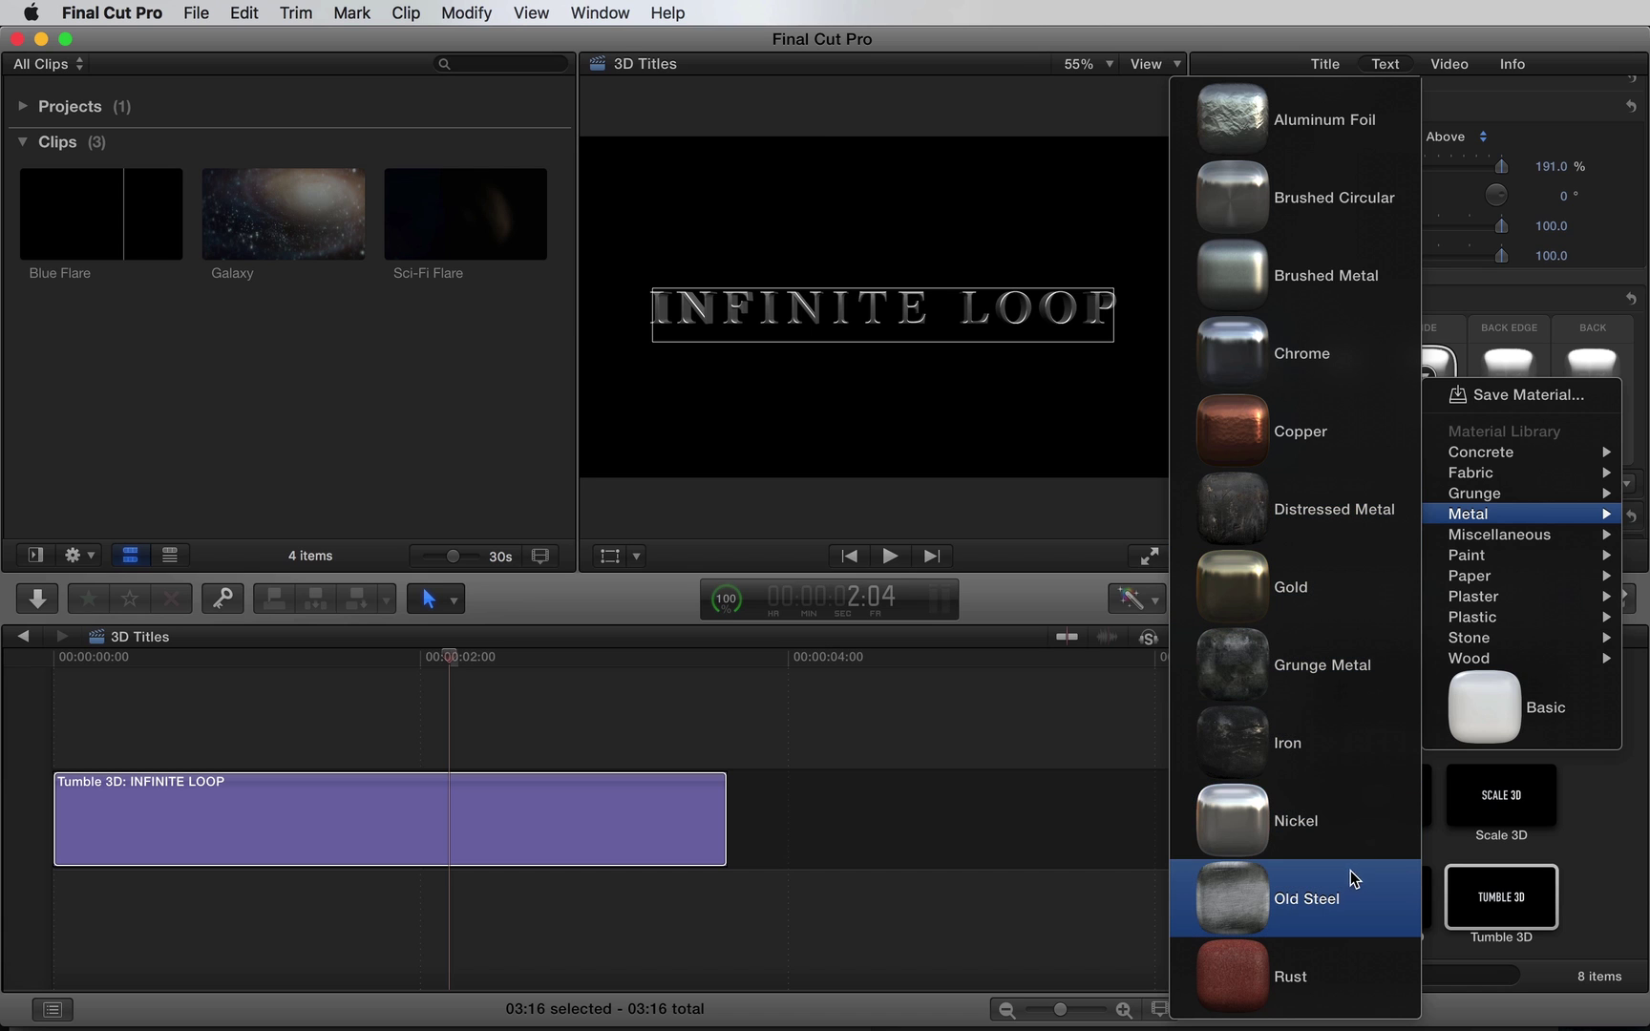
click(1366, 919)
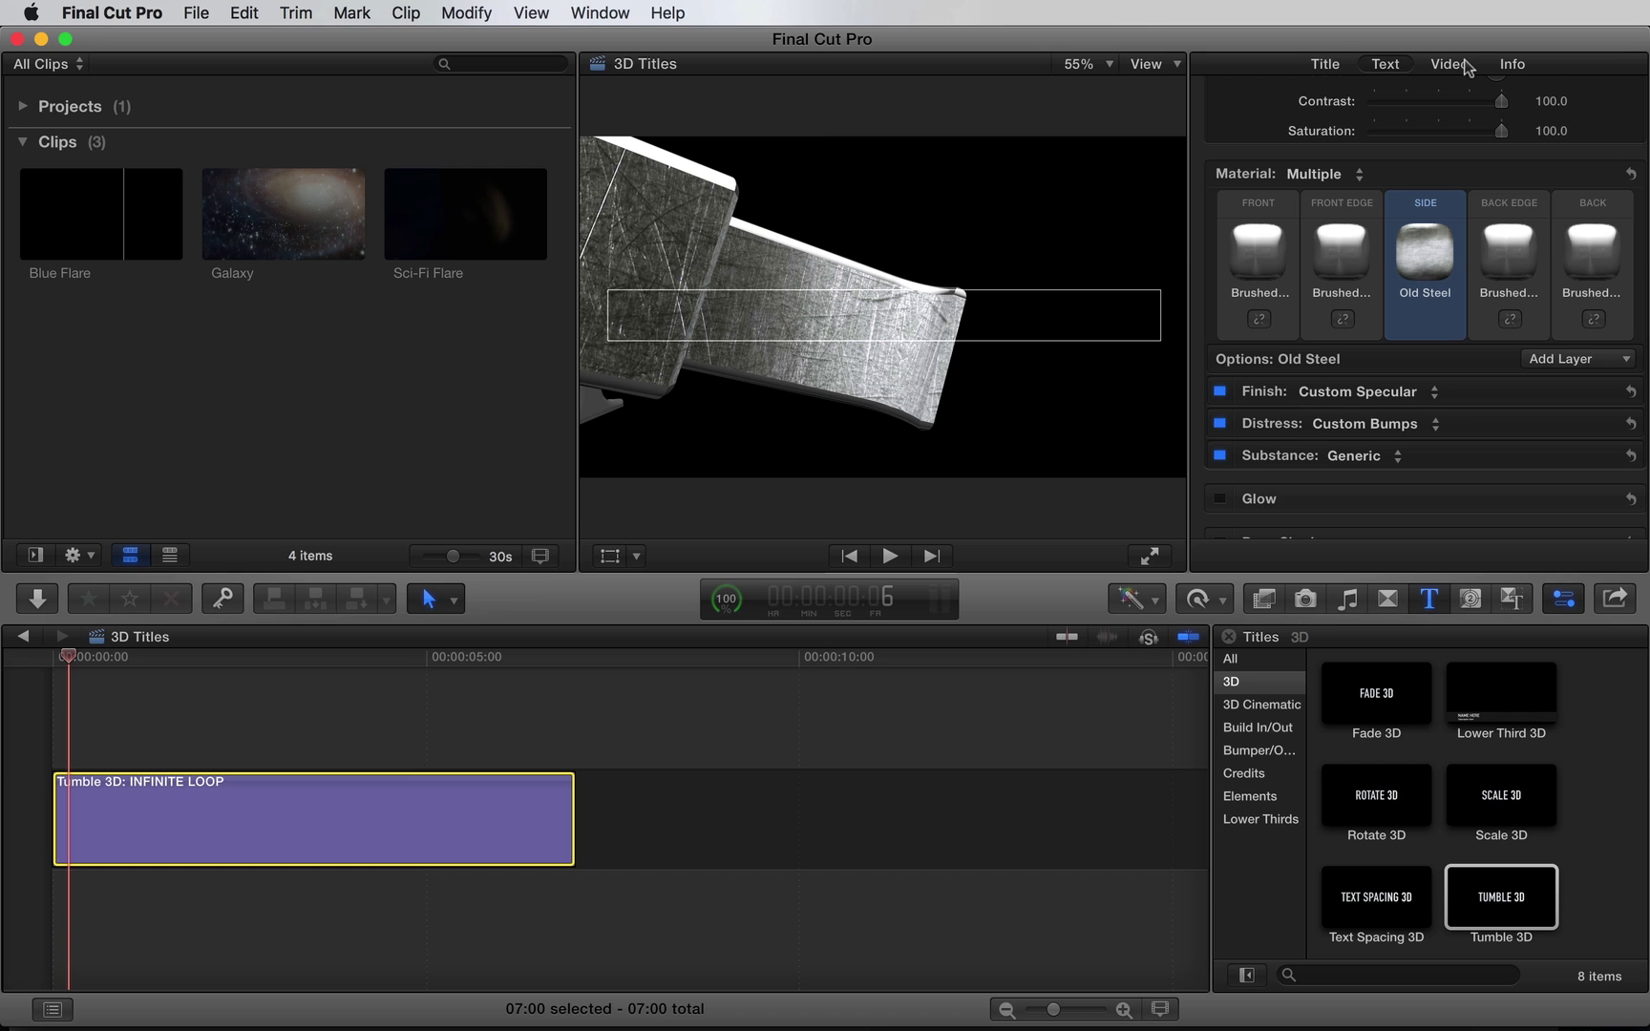
- Enlarge the title to 121% scale and move the playhead to about 6 seconds
click(1461, 65)
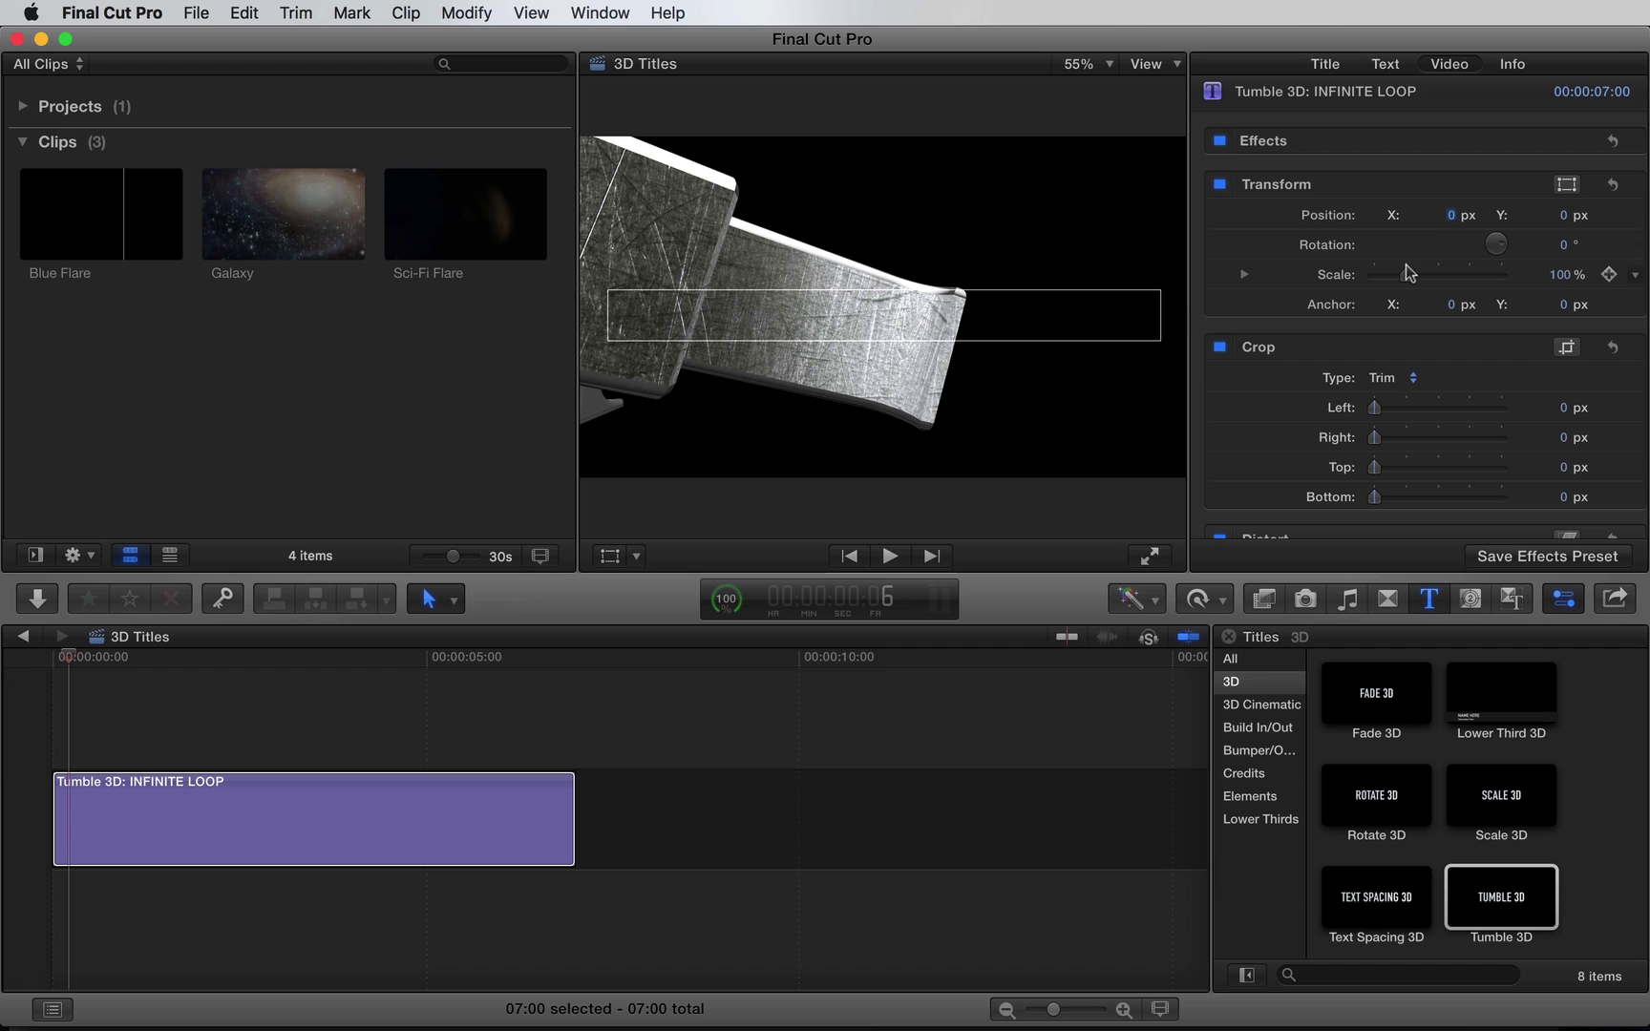
drag(1408, 274, 1416, 277)
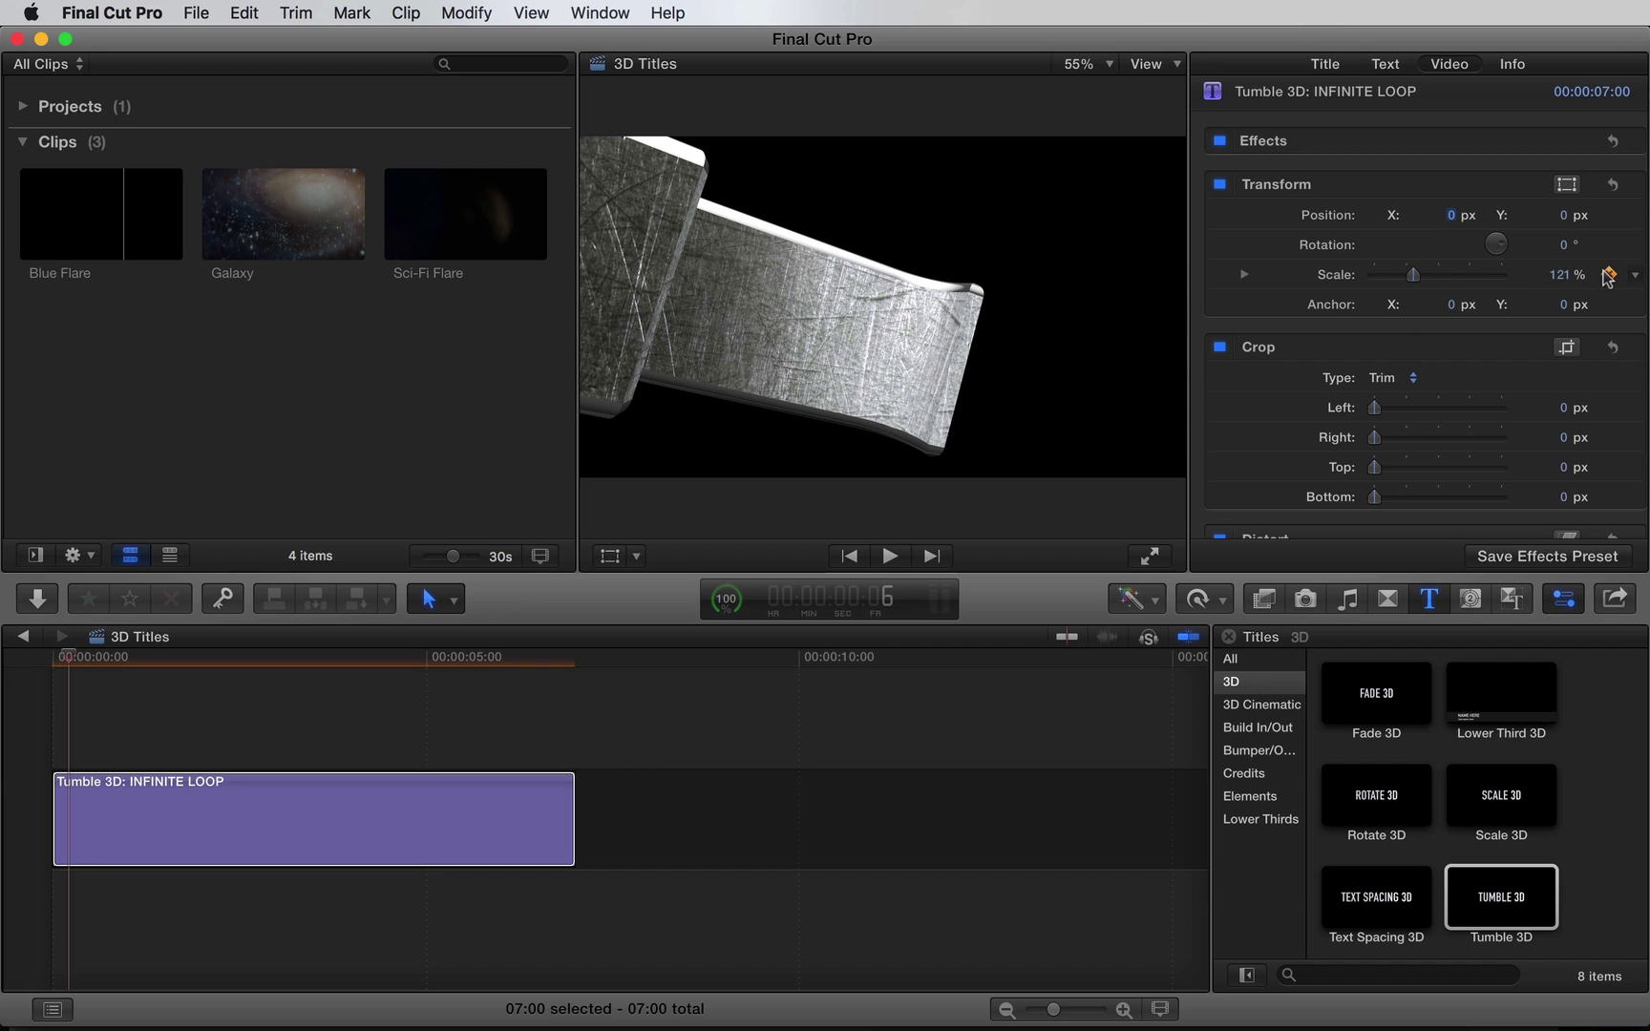
click(429, 656)
drag(484, 659, 504, 662)
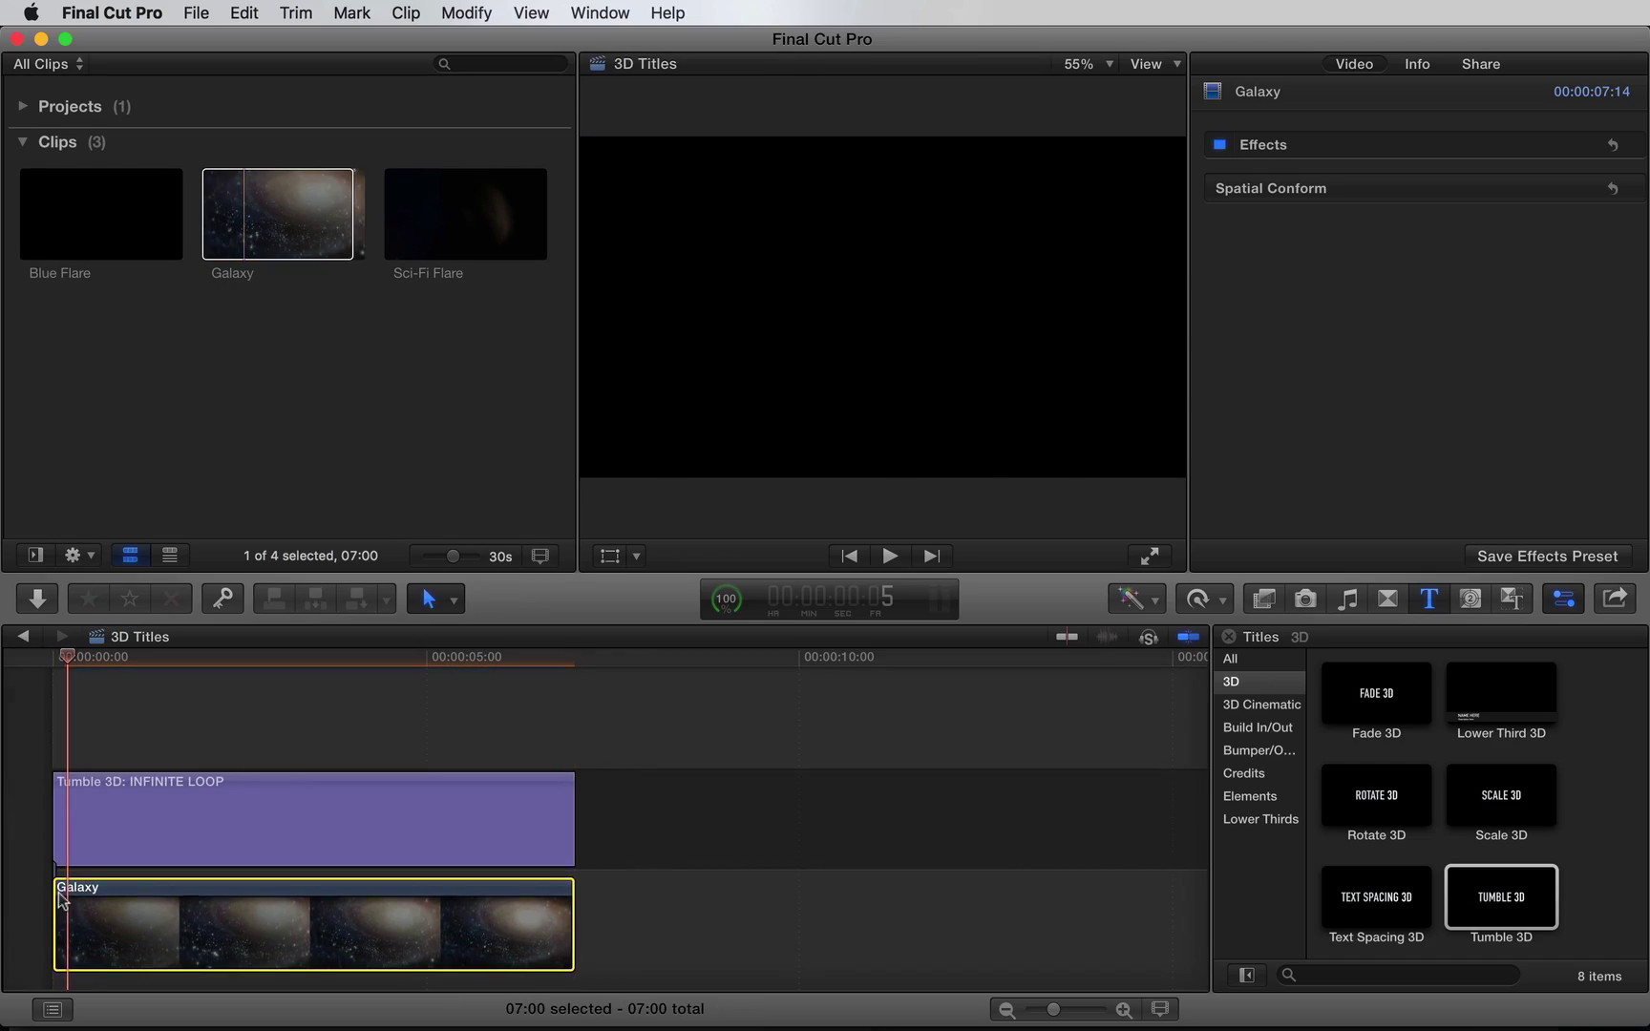
- Add the Sci-Fi Flare clip, cut it, place a piece below the title, and blend it in Add mode
drag(409, 248, 186, 888)
key(b)
click(74, 723)
key(a)
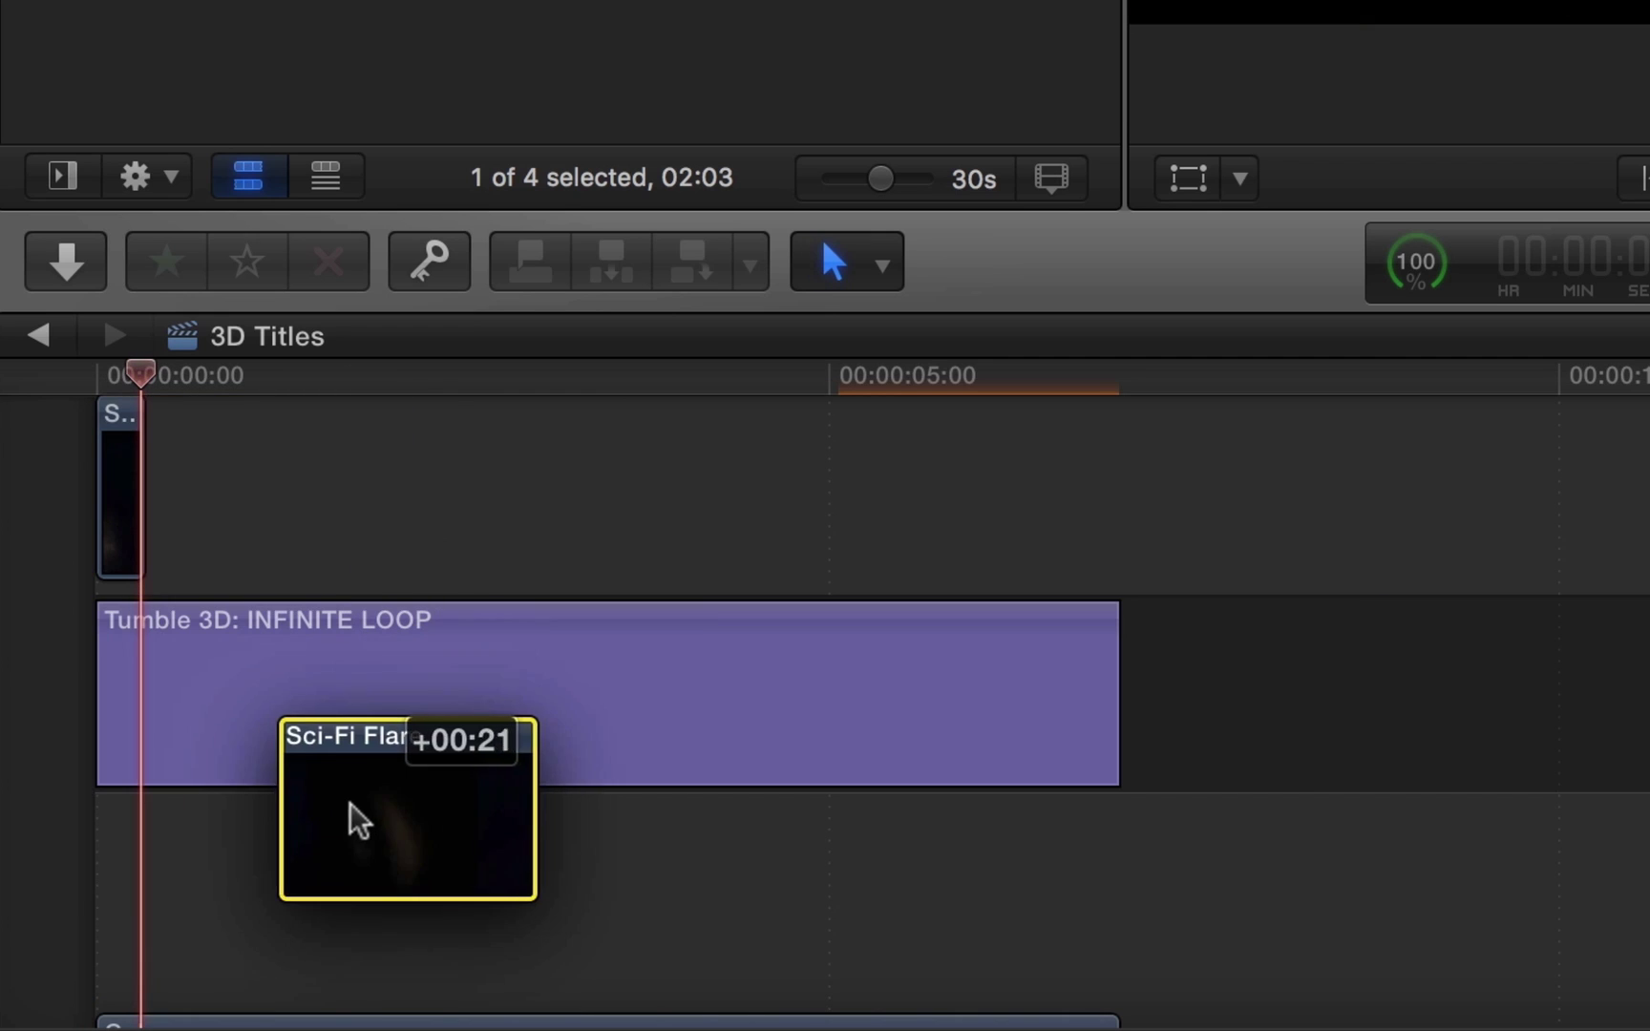
drag(359, 819, 228, 872)
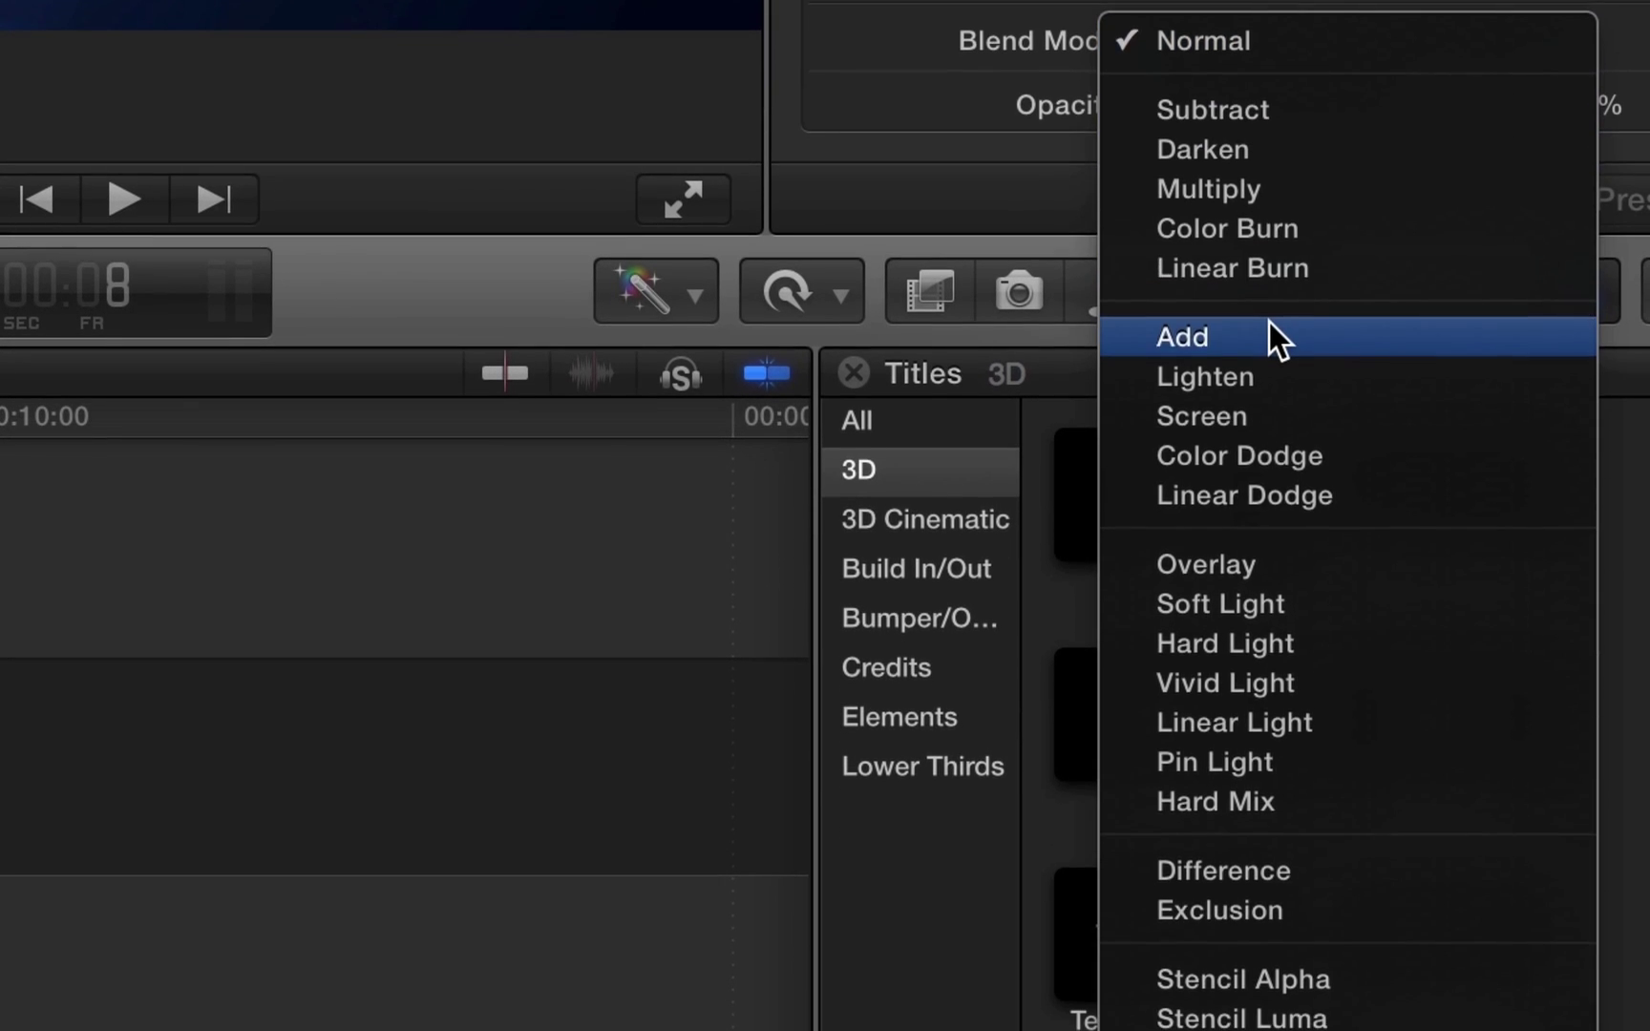
click(1268, 336)
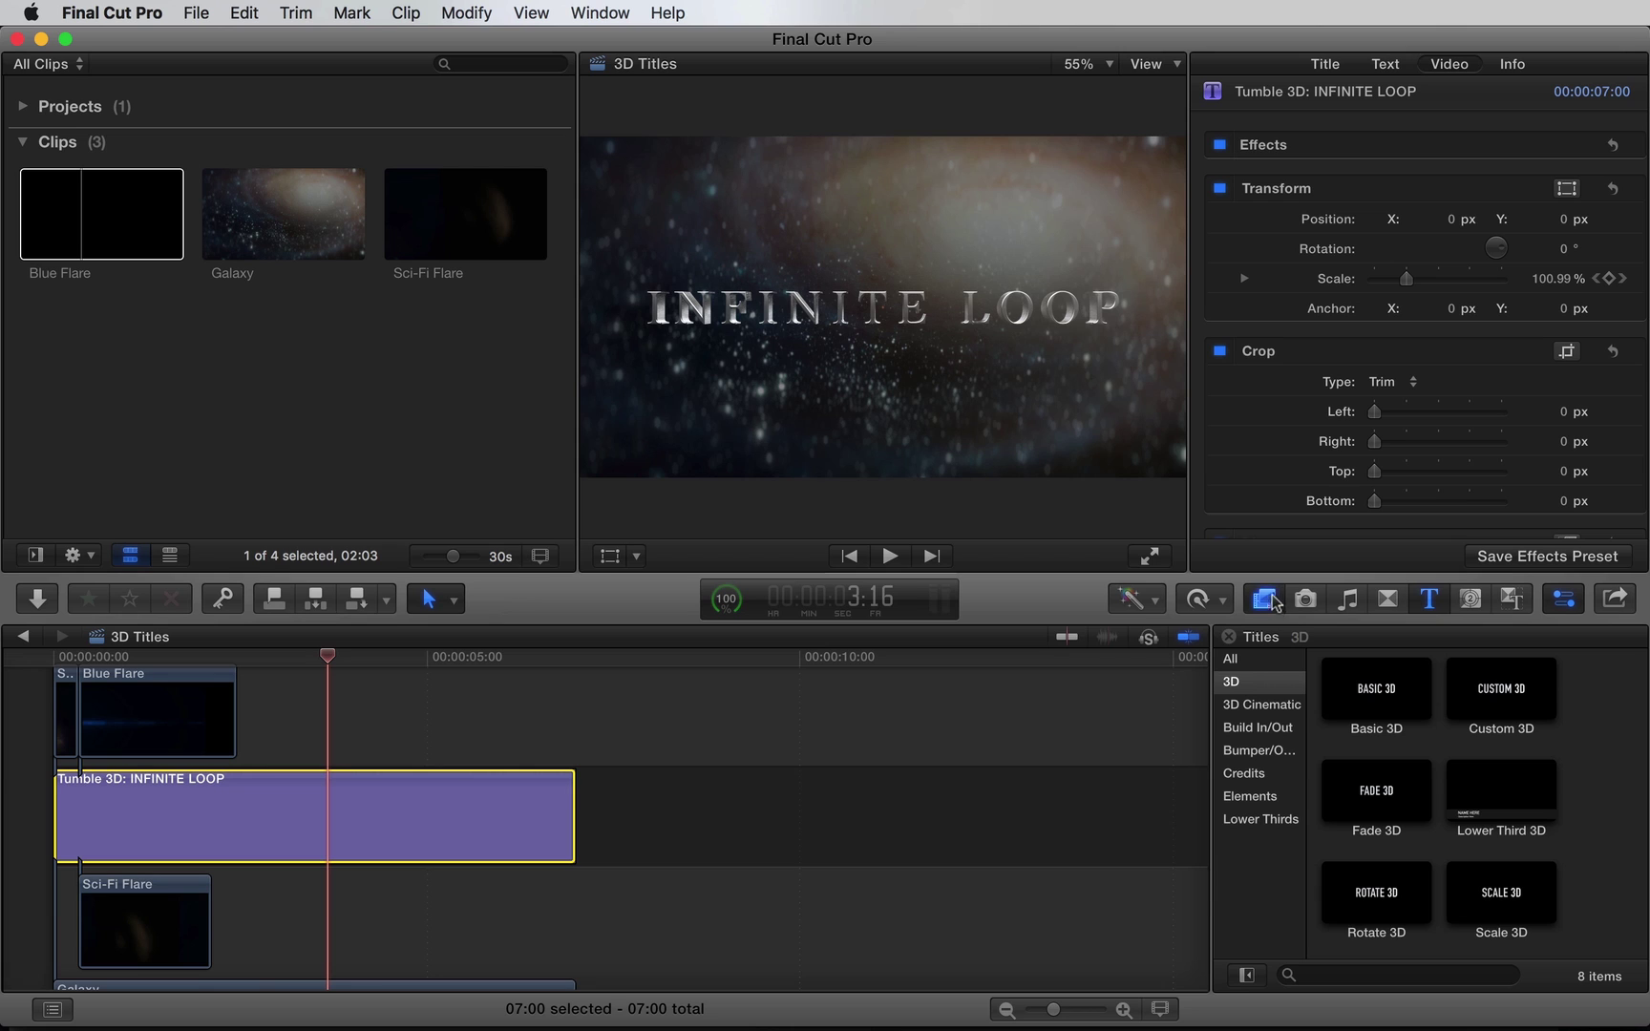
- Apply a Color Correction effect to the INFINITE LOOP title and bring up its color adjustments
click(1268, 599)
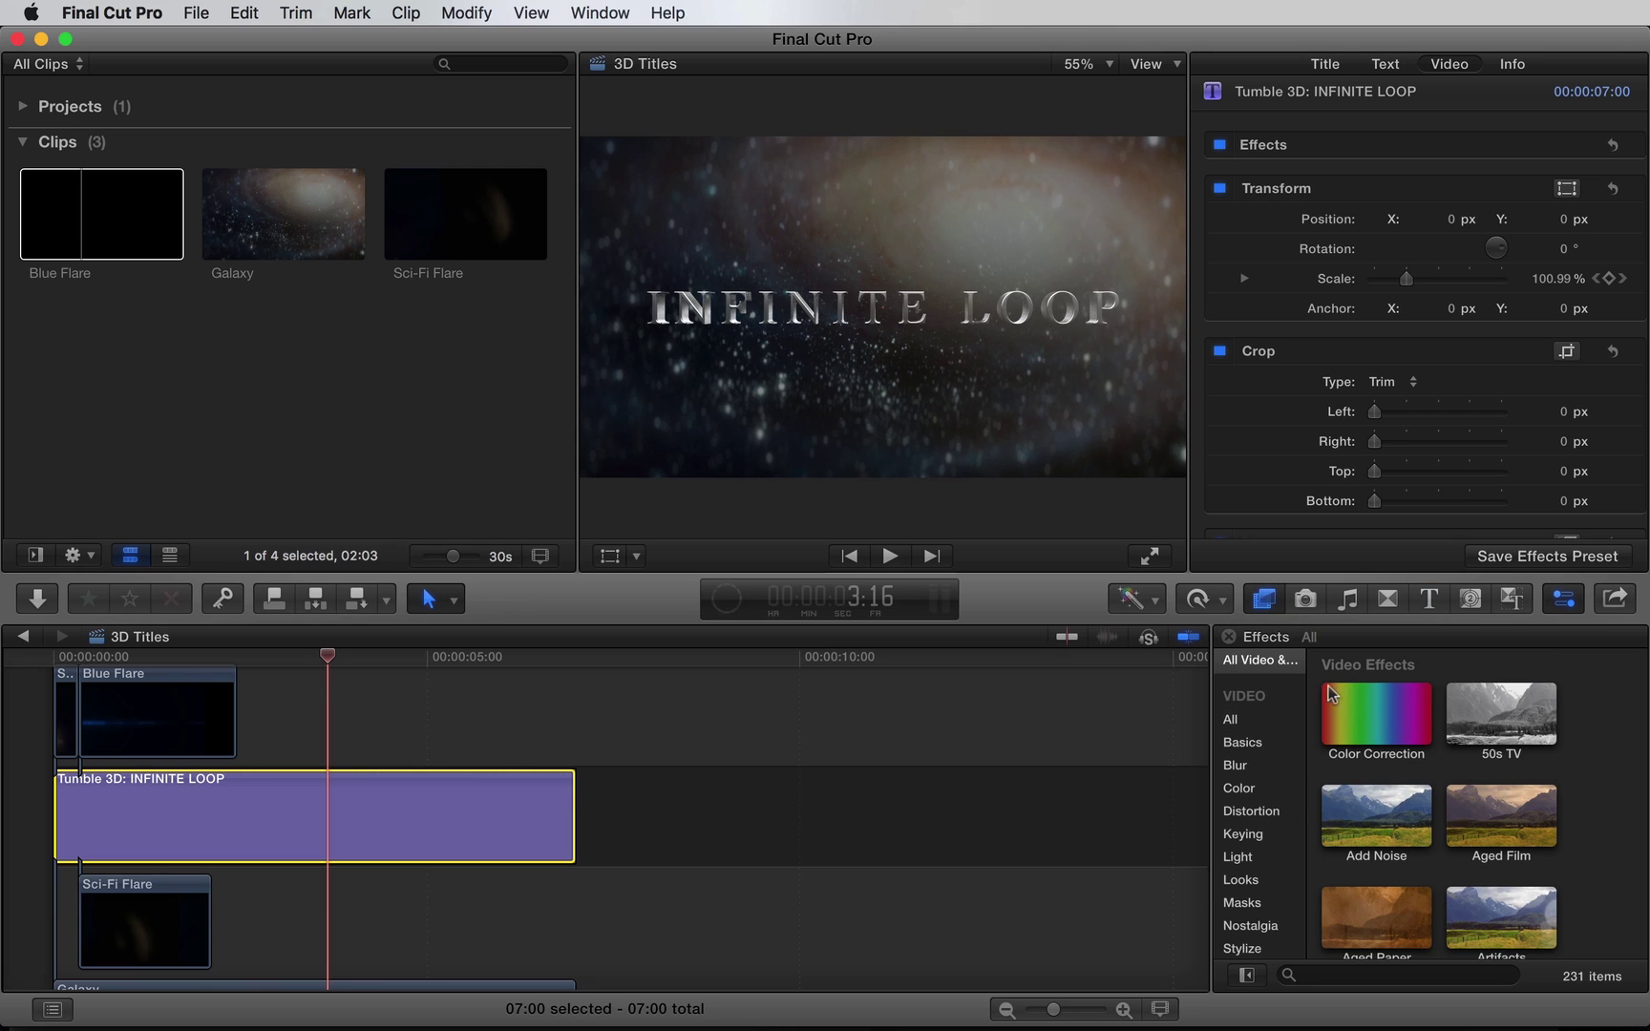
double_click(1341, 701)
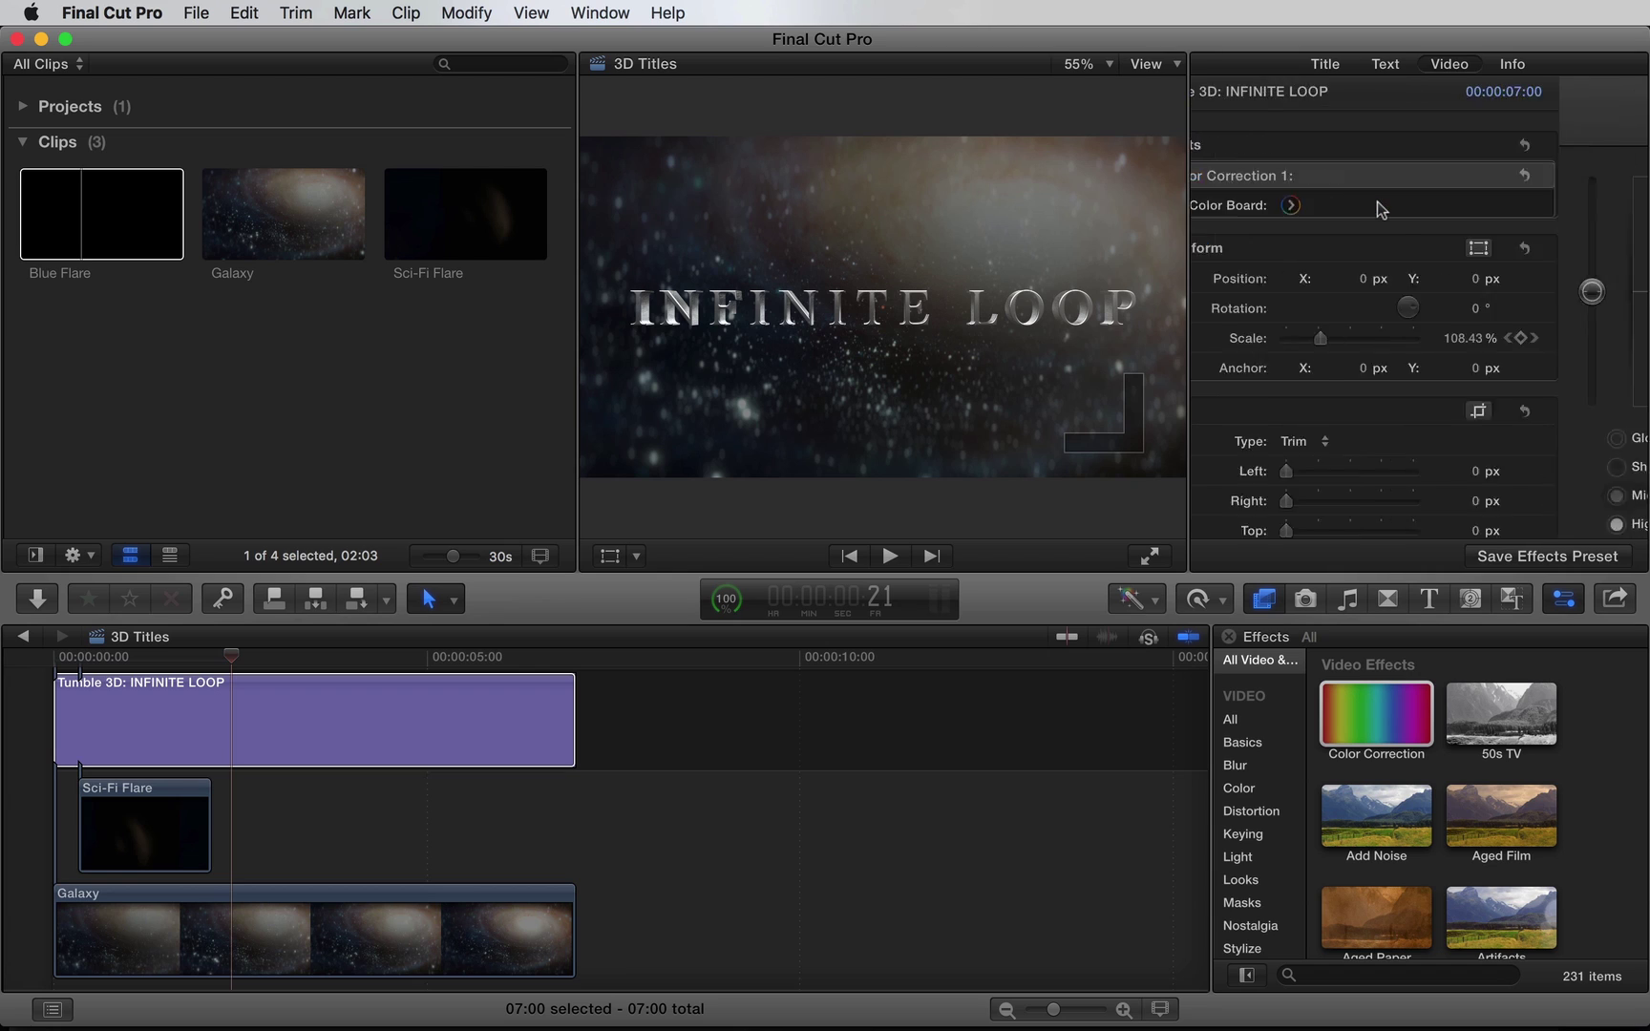
click(1377, 202)
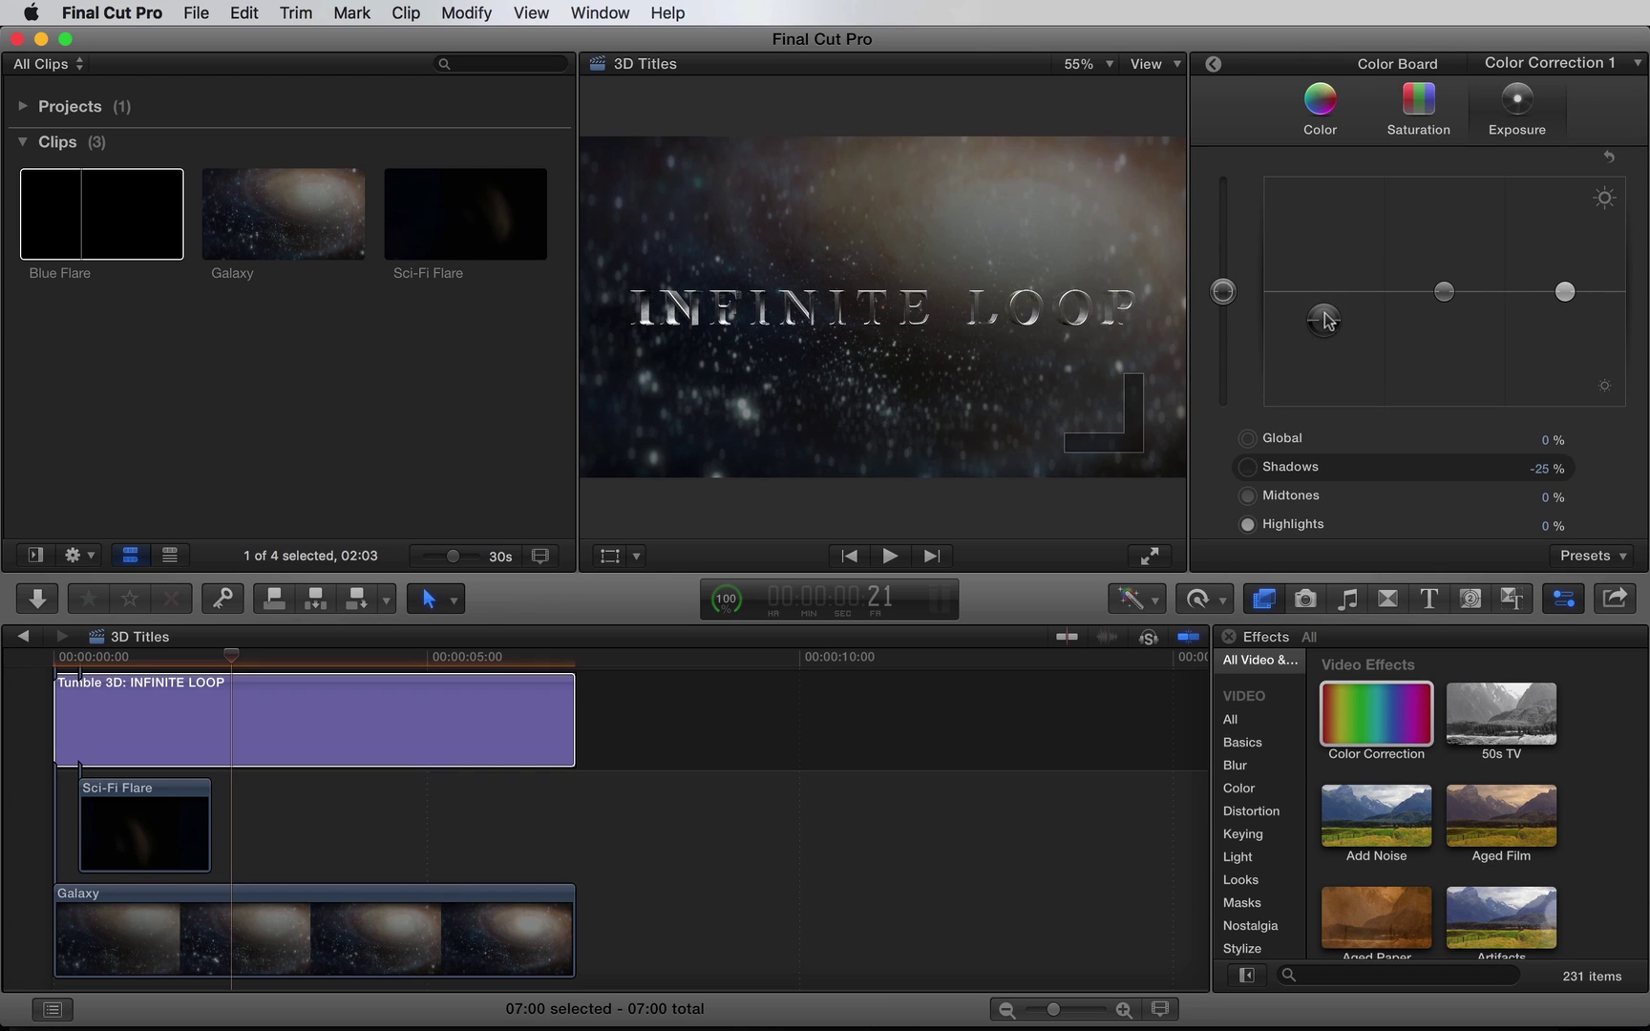